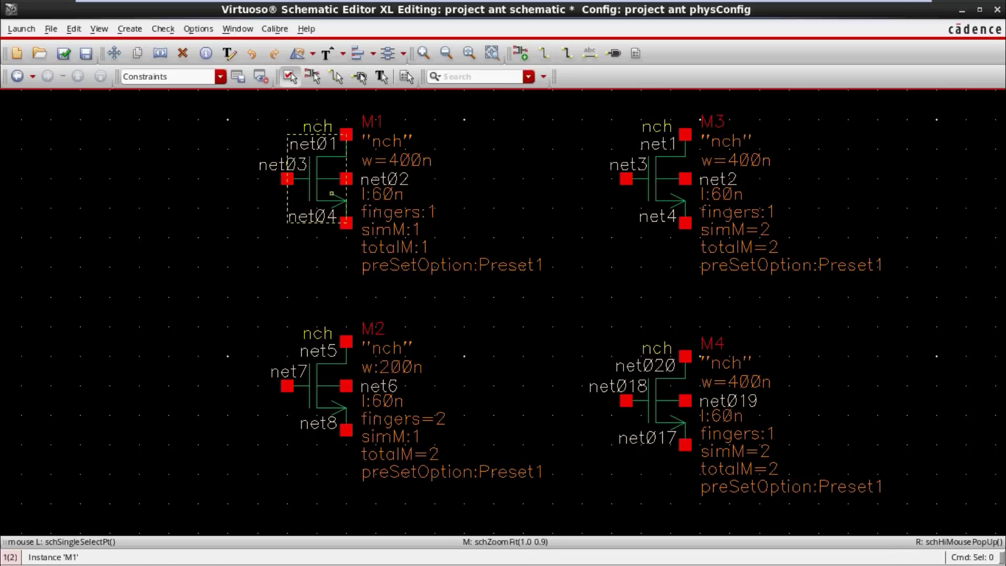
Inspect the total width, number of fingers and multiplier in transistor M1's object properties
left_click(331, 193)
key("q")
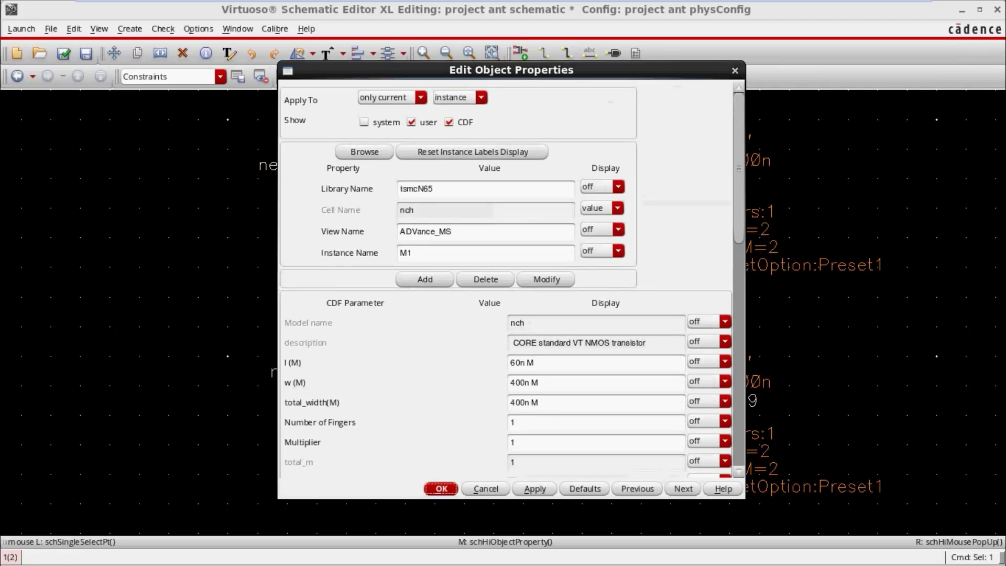
left_click_drag(567, 70, 744, 68)
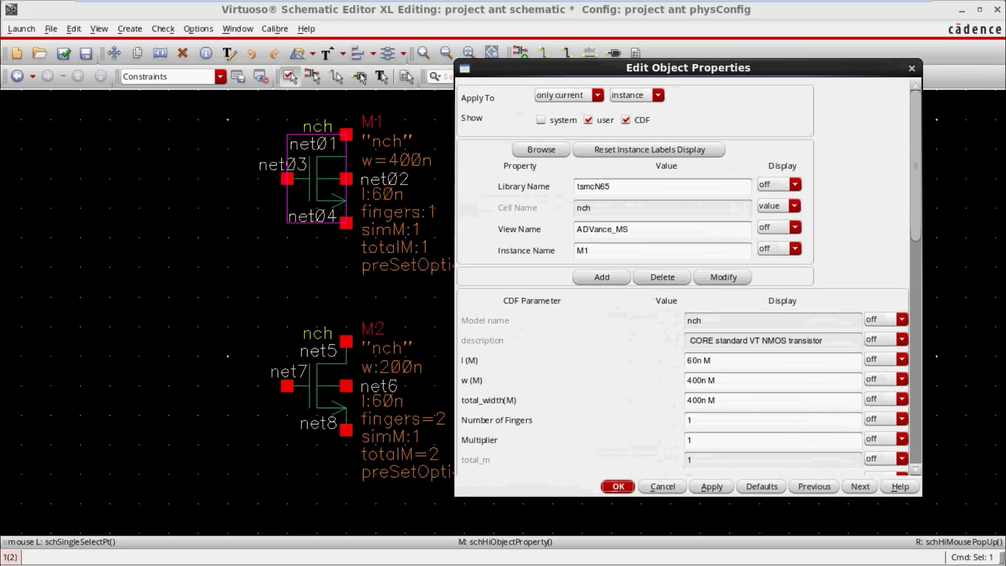
left_click(590, 250)
left_click_drag(717, 400, 686, 400)
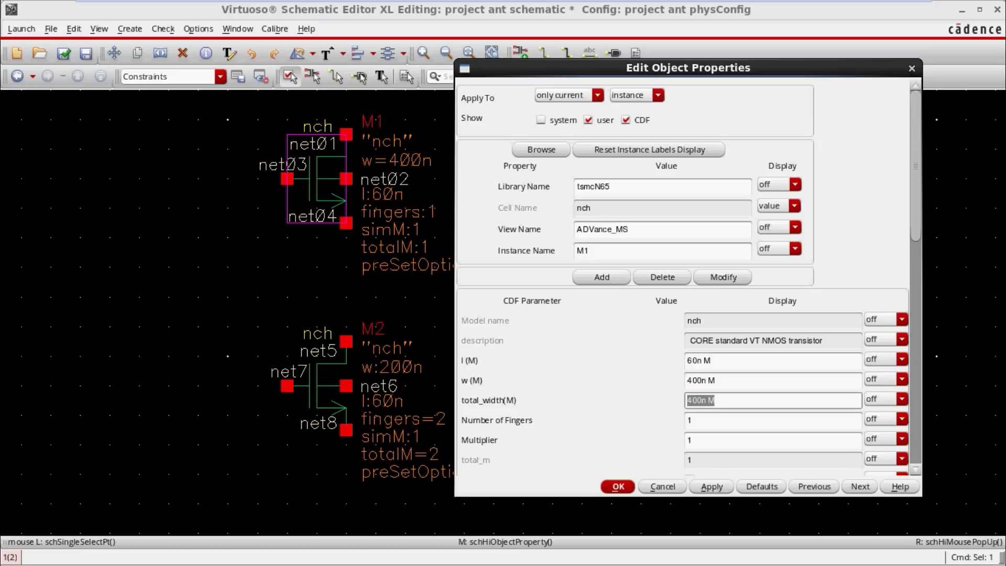
scroll(692, 366, "down", 2)
left_click(694, 331)
left_click(694, 352)
left_click(694, 332)
left_click(694, 352)
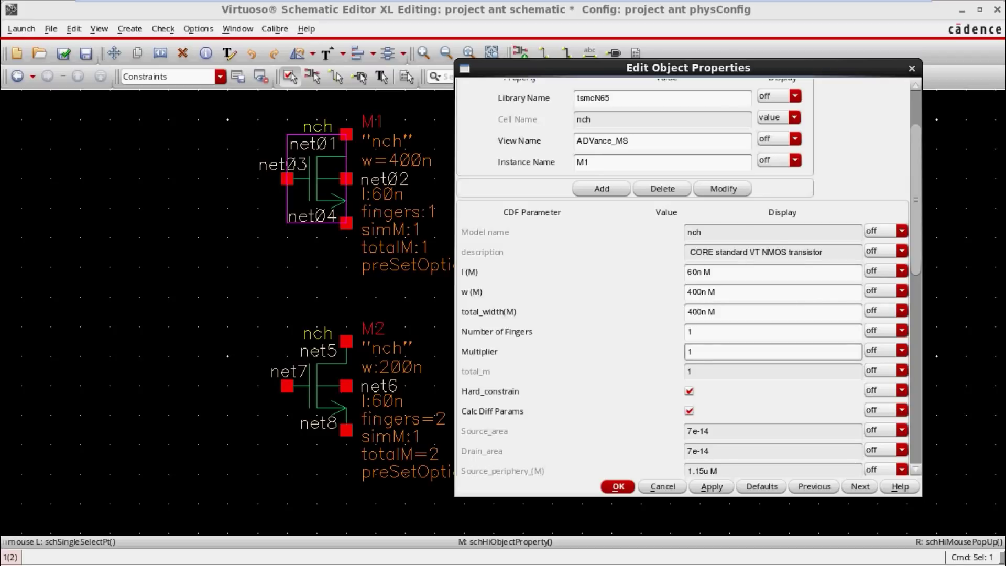
key("Return")
Inspect the total width, number of fingers and multiplier in transistor M2's object properties, and close them
left_click(317, 386)
key("q")
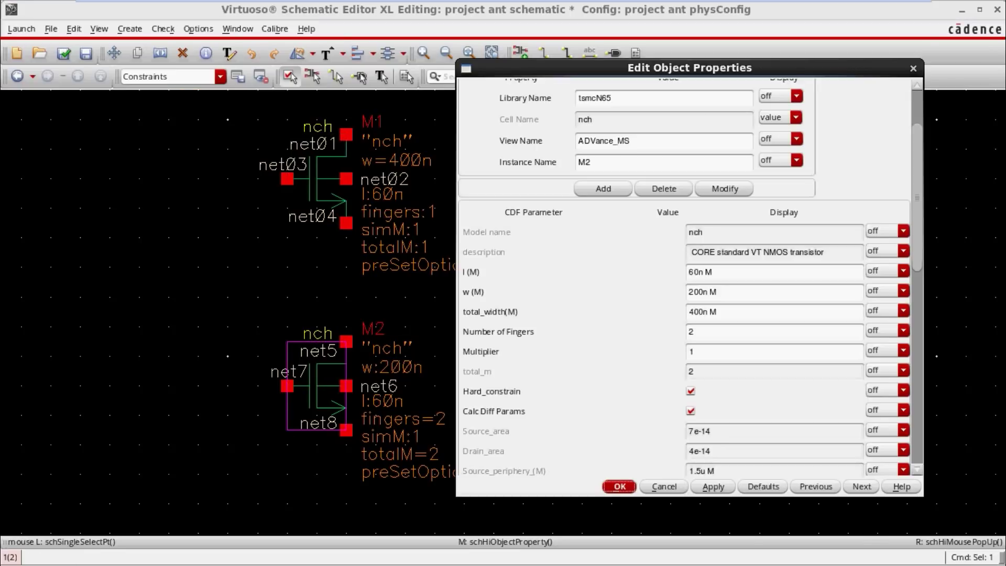
left_click_drag(718, 312, 687, 312)
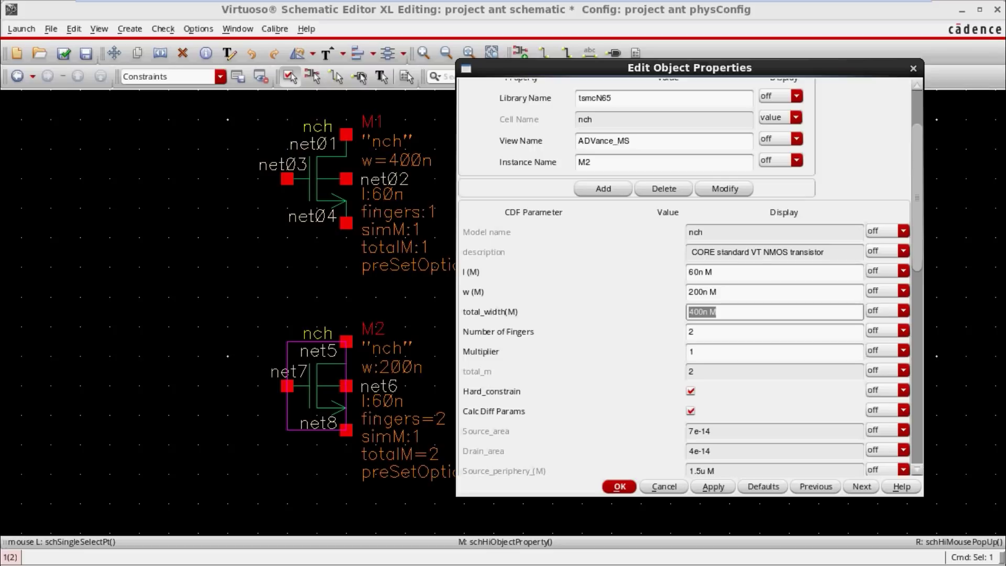
left_click(696, 331)
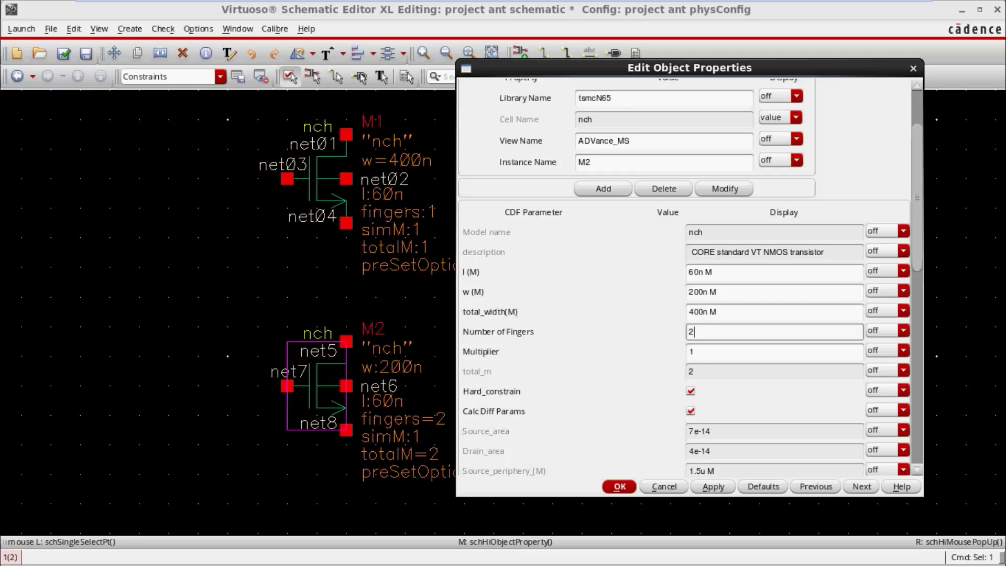
double_click(692, 331)
left_click(695, 351)
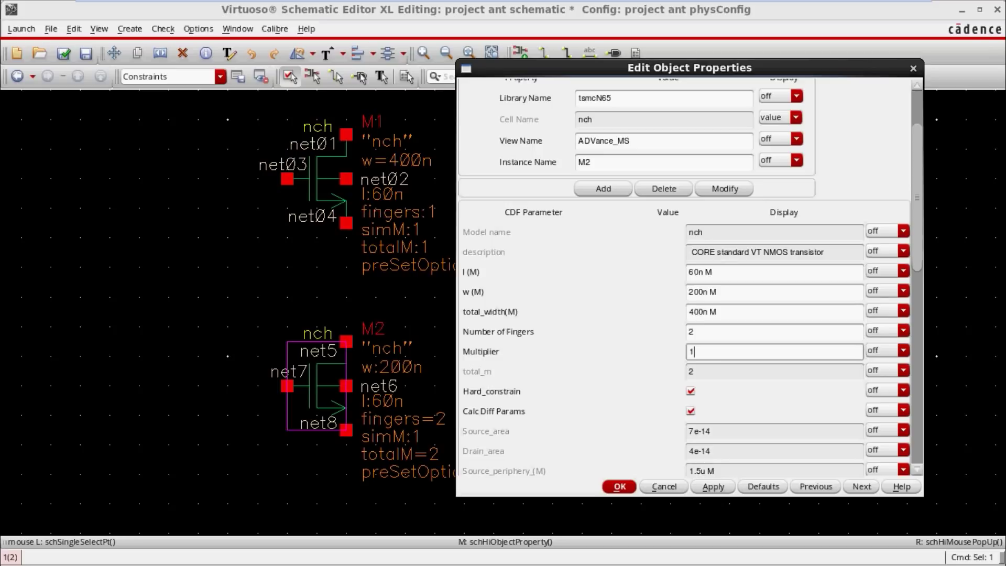
left_click(914, 68)
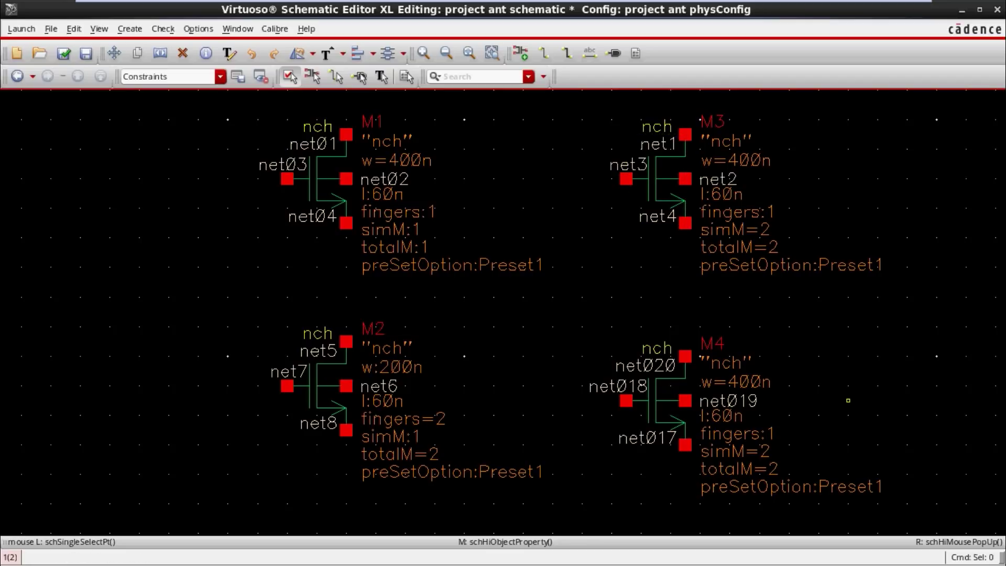
Set transistor M3's multiplier to 1 in its object properties and apply the change
left_click(671, 194)
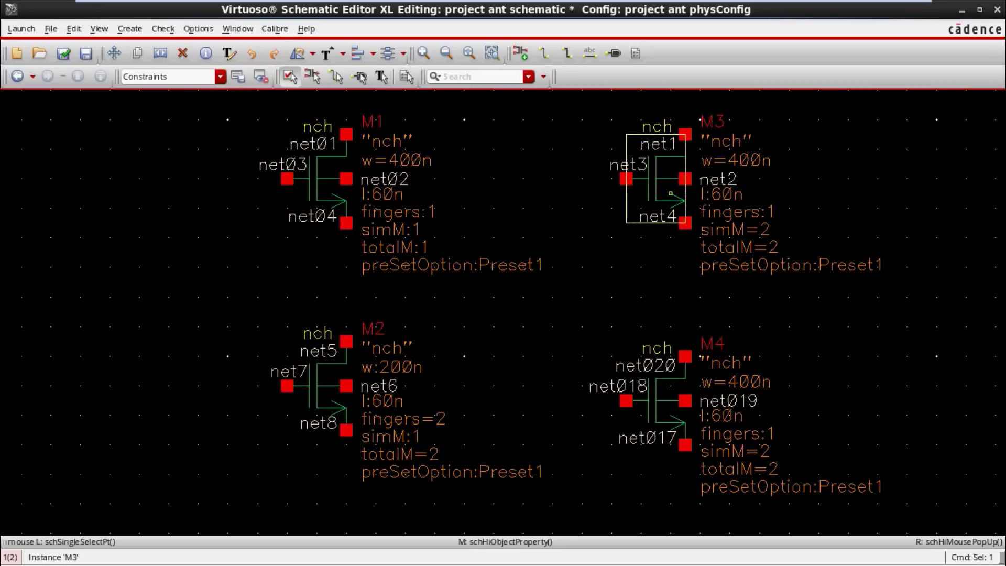
key("q")
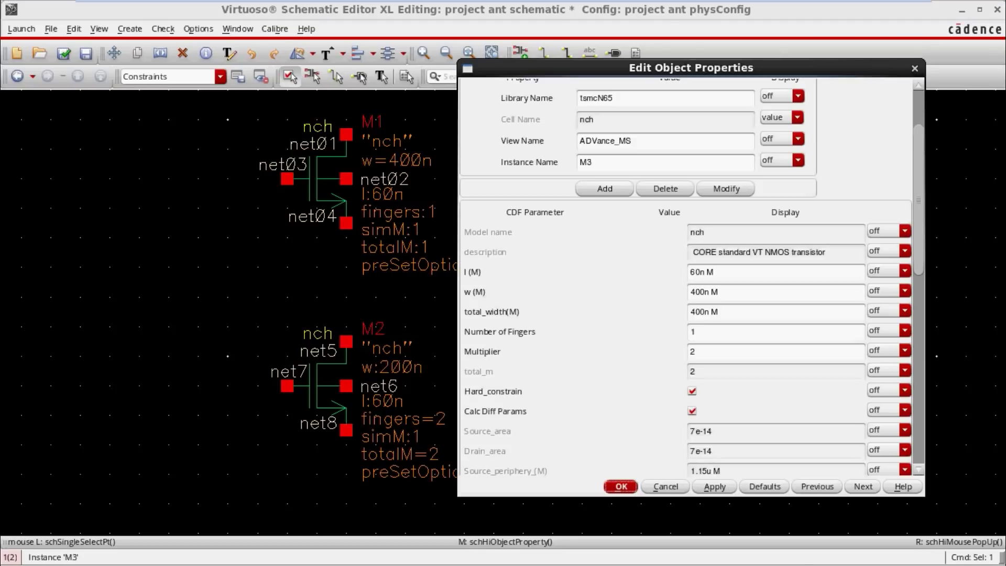
left_click(719, 352)
key("BackSpace")
type("1")
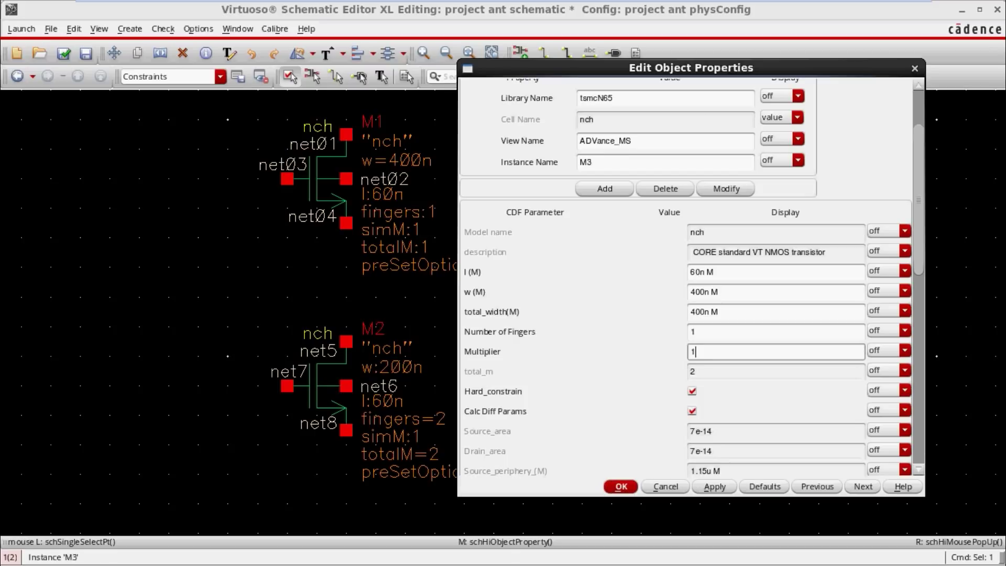
left_click(715, 486)
left_click_drag(720, 312, 689, 313)
left_click(715, 487)
left_click(622, 487)
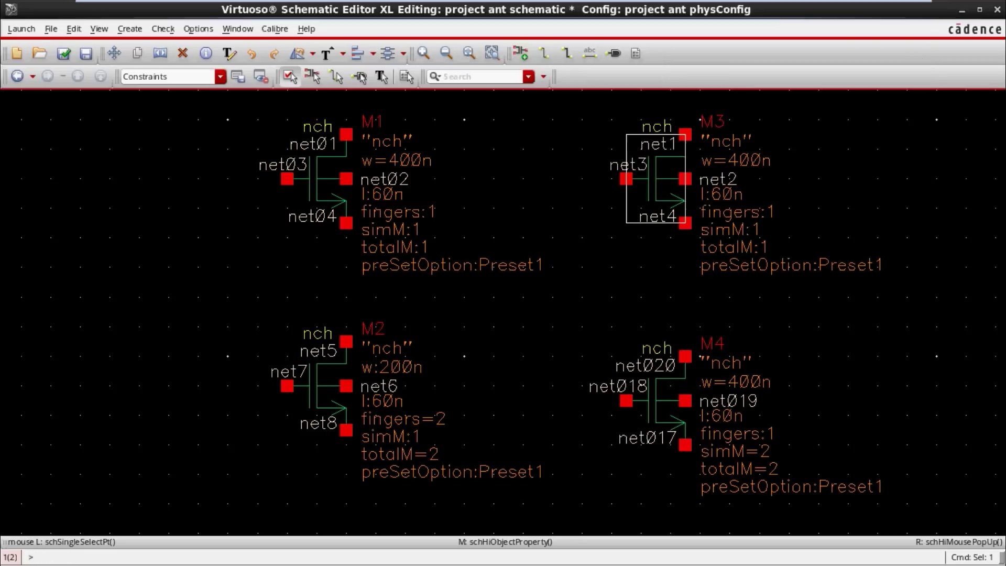
Inspect the total width and multiplier in transistor M4's object properties, and close them
left_click(774, 400)
left_click(655, 400)
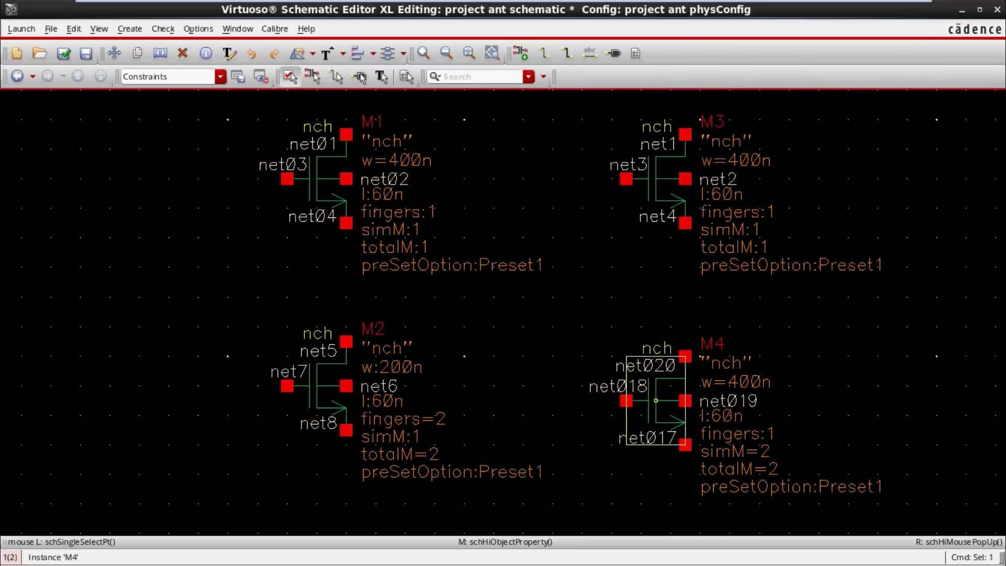
key("q")
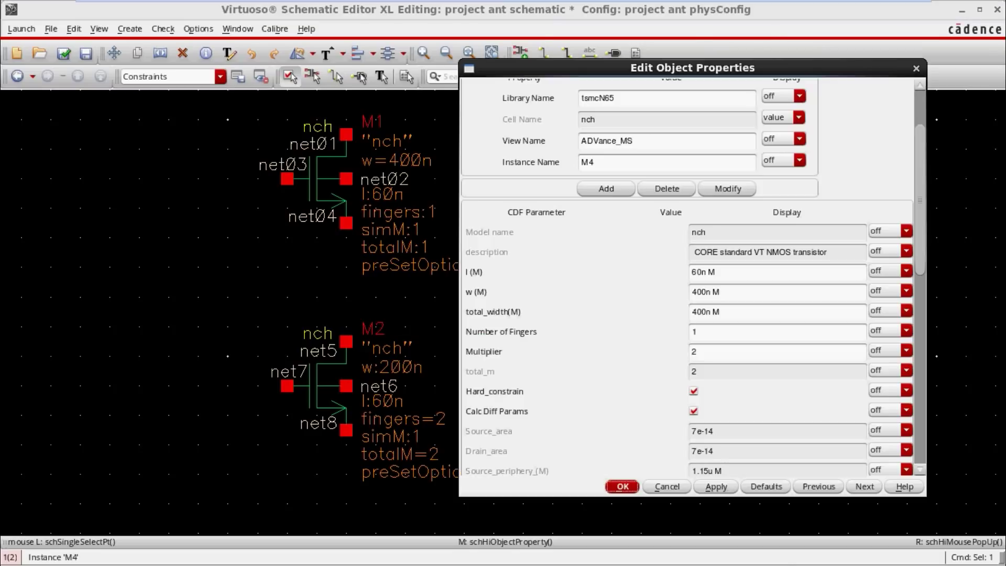
left_click_drag(722, 312, 689, 312)
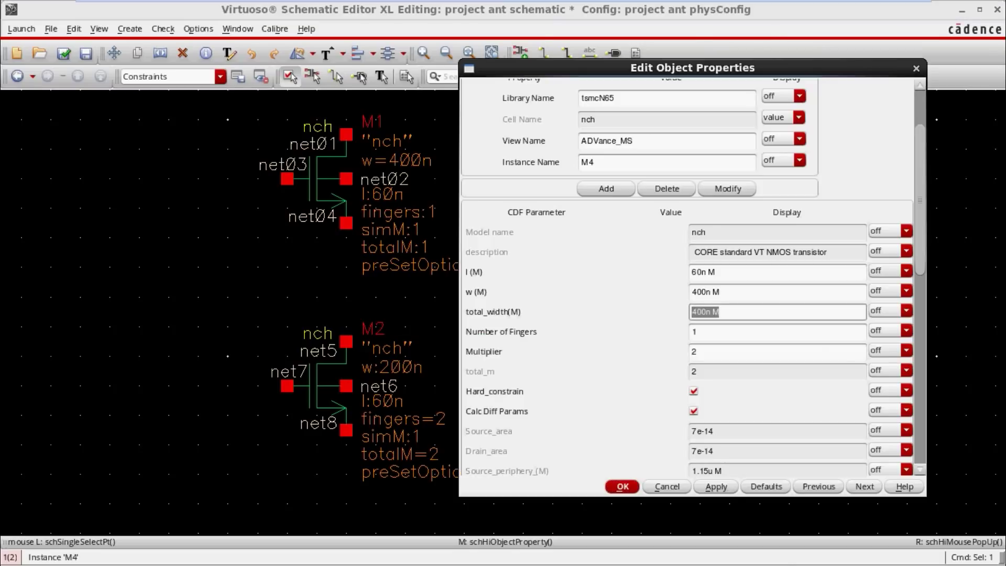
left_click_drag(701, 352, 689, 352)
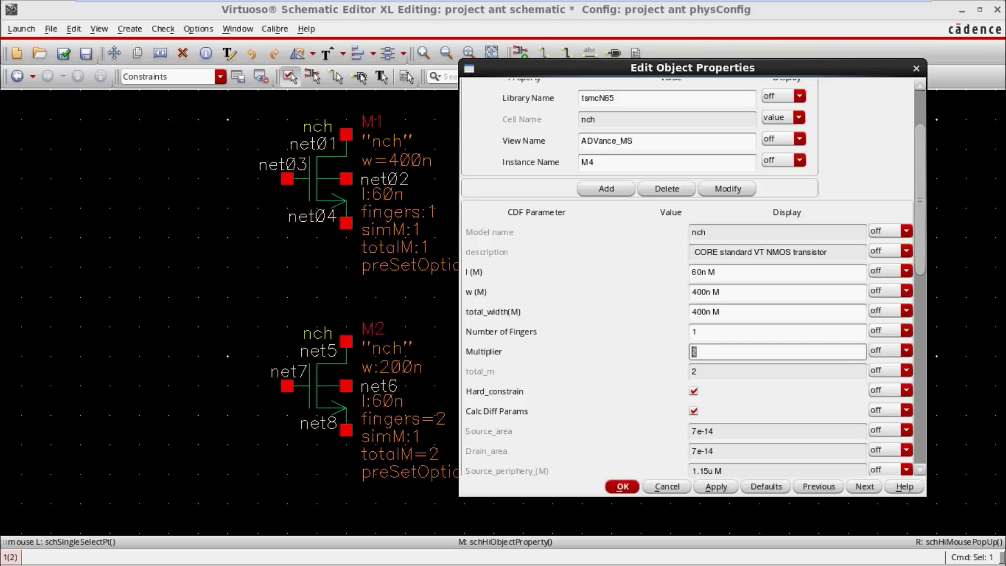
left_click(623, 486)
left_click(168, 415)
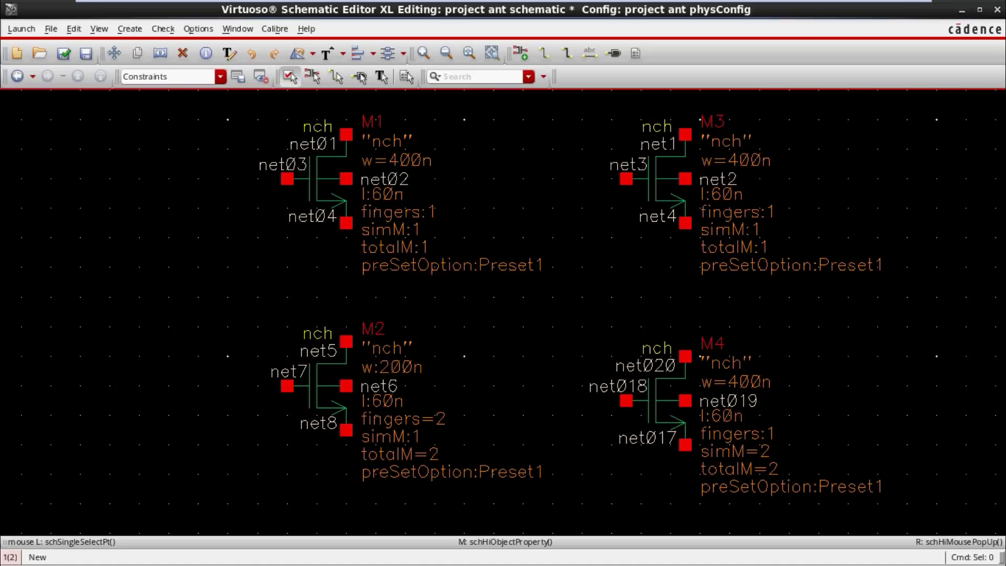
Launch Layout XL from the schematic with the existing layout and automatic configuration, fitting the whole layout in view
left_click(22, 28)
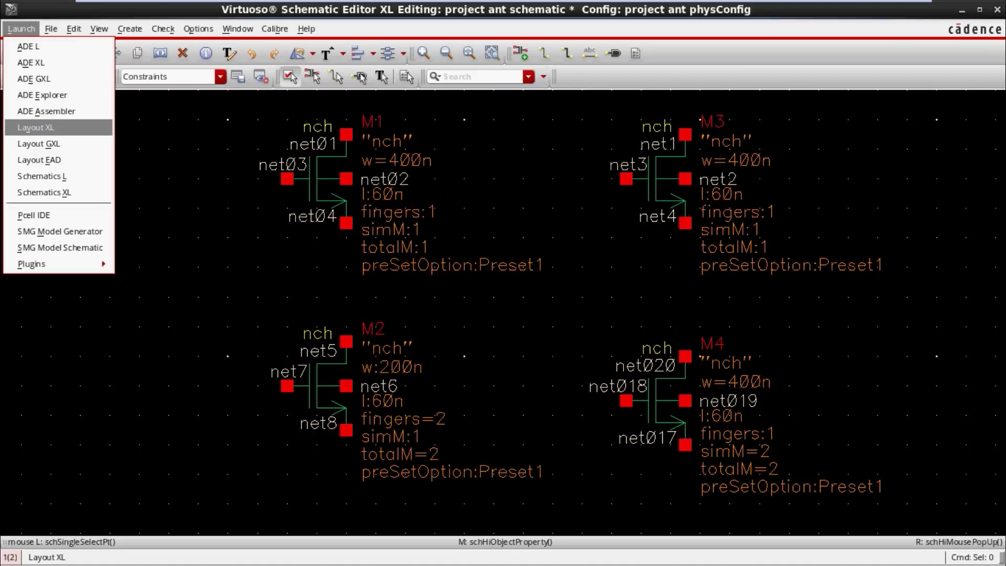
left_click(38, 128)
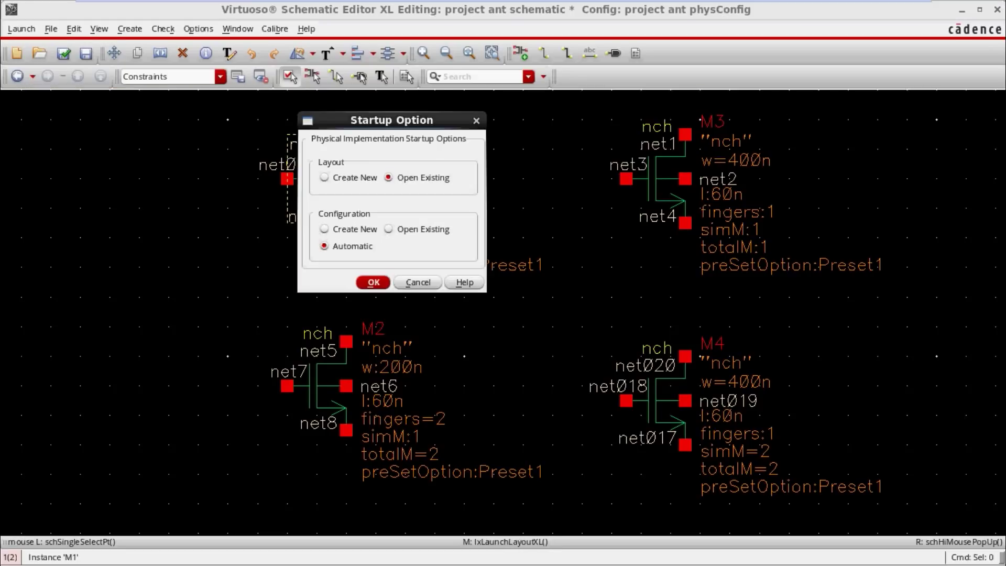
left_click(373, 282)
key("Return")
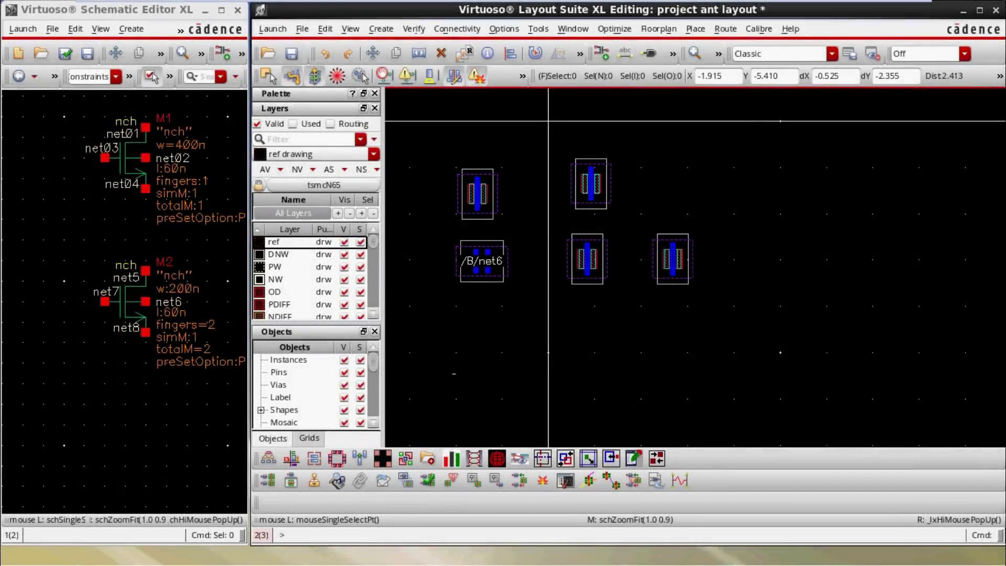
key("f")
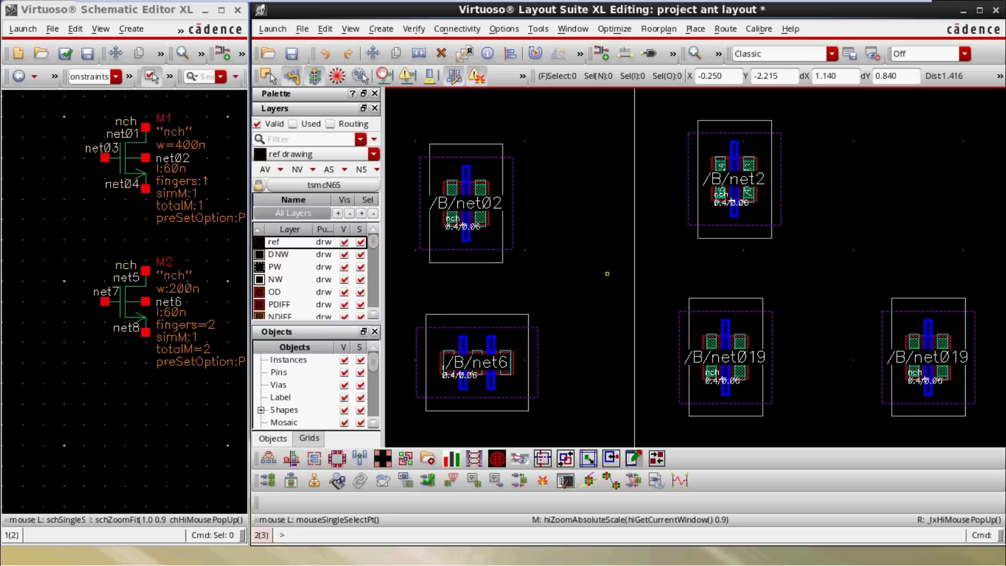
Examine transistor M1's layout up close and cross-check it against its symbol in the schematic
key("Left")
left_click(664, 208)
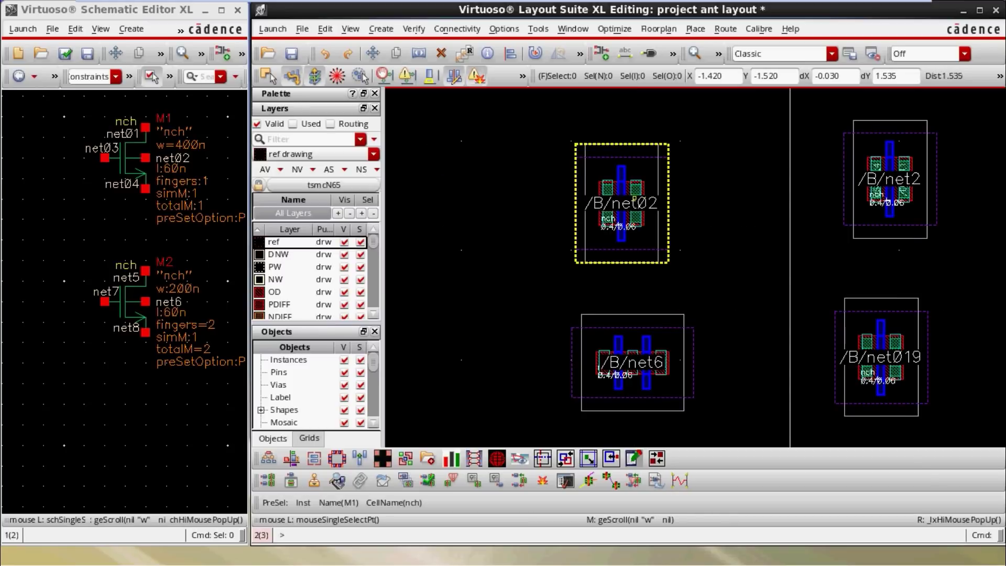
left_click(706, 217)
left_click(620, 197)
scroll(622, 200, "up", 1)
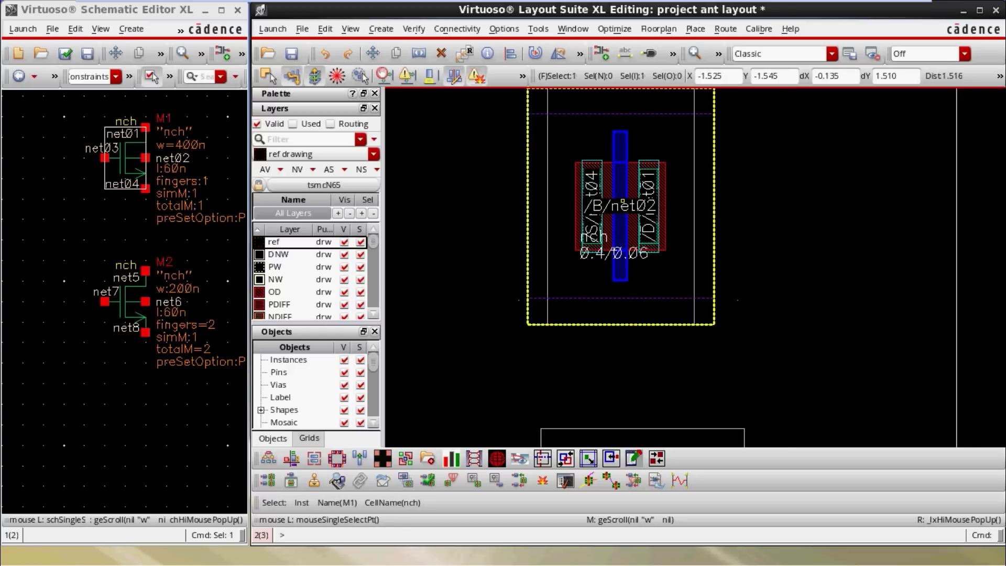
scroll(674, 248, "down", 2)
scroll(674, 248, "up", 2)
scroll(659, 283, "up", 1)
left_click(774, 287)
left_click(622, 309)
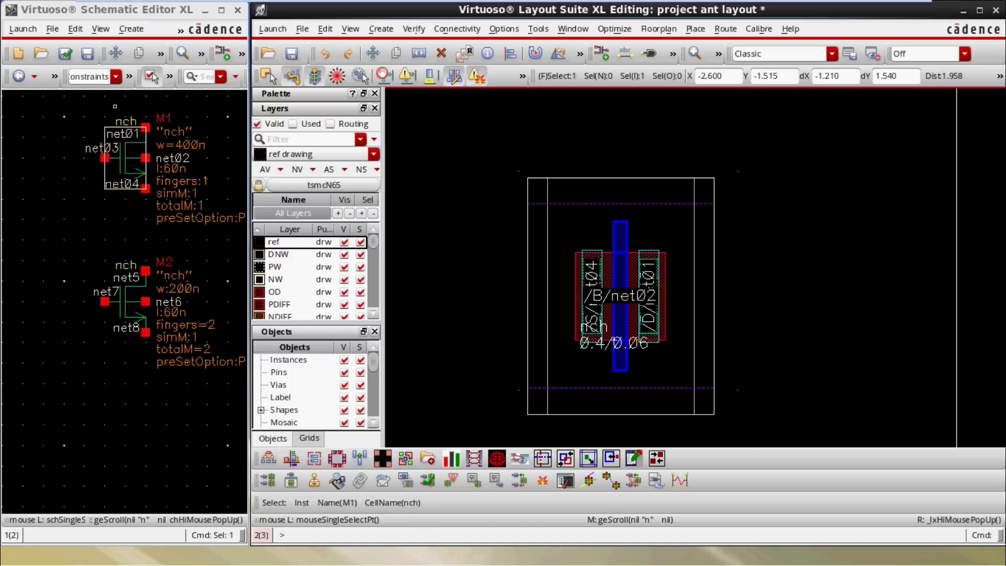
left_click(135, 199)
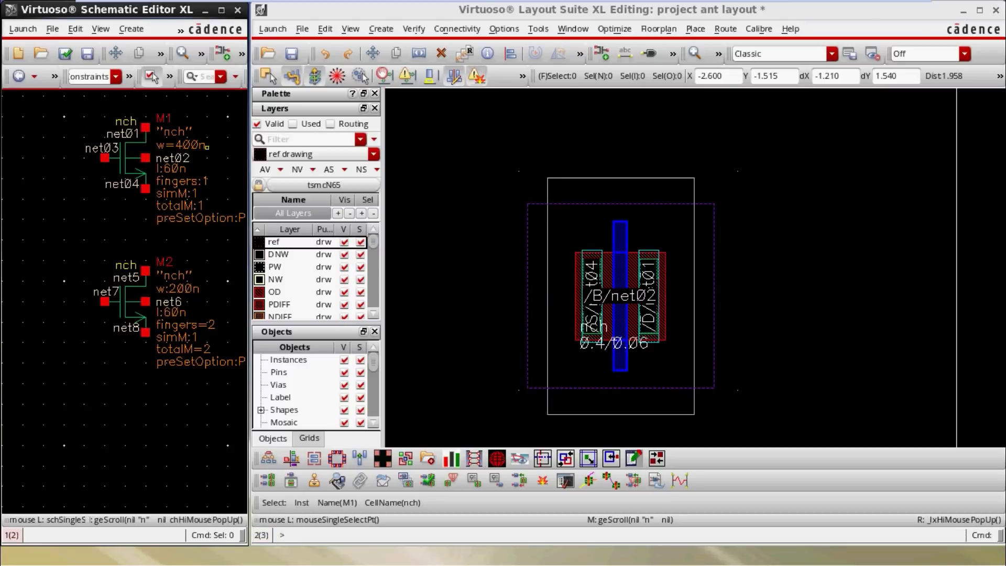
left_click(228, 147)
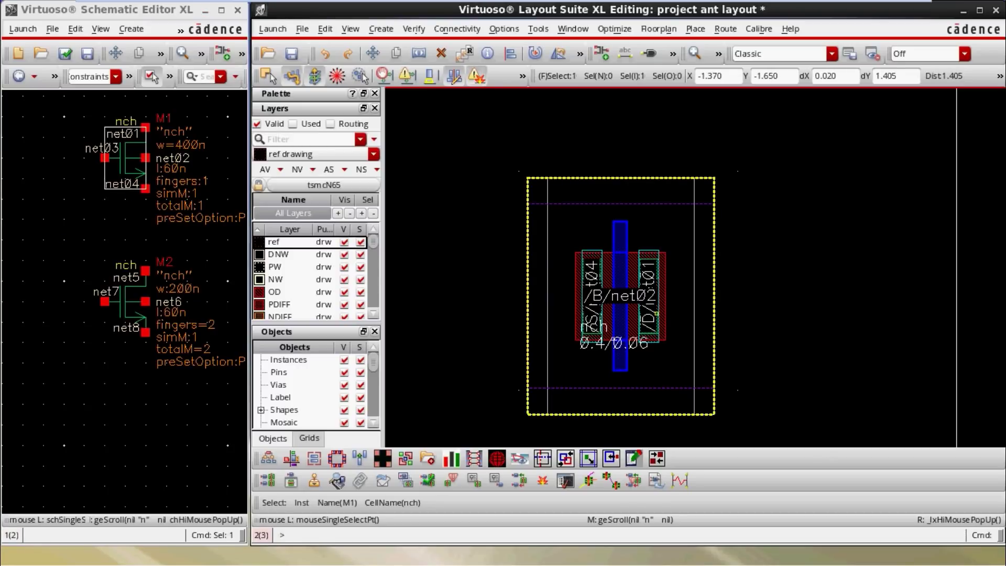
Inspect the total width and number of fingers in the parameters of layout instance M1, and close the properties
key("q")
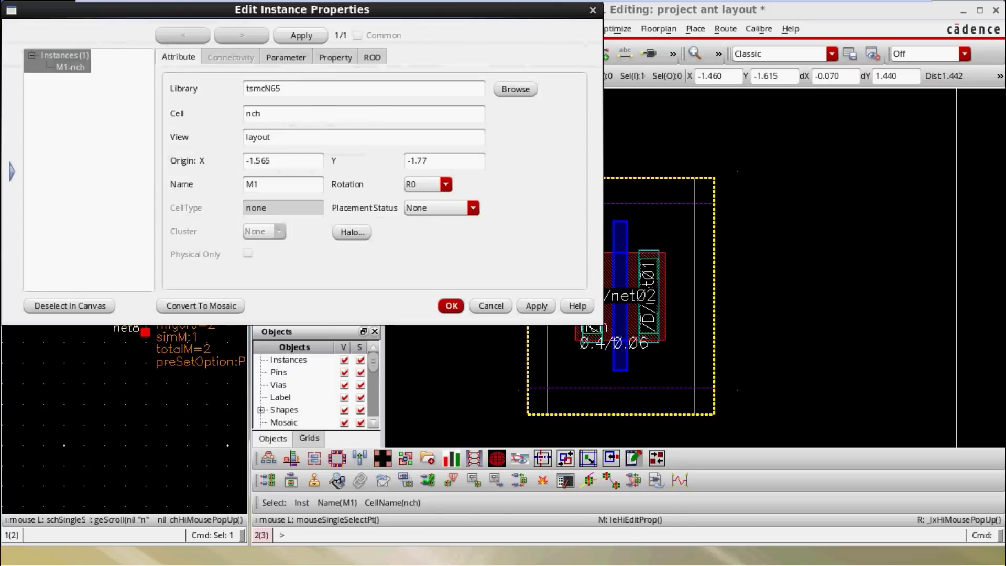
left_click(286, 58)
left_click_drag(361, 171, 330, 171)
left_click(338, 192)
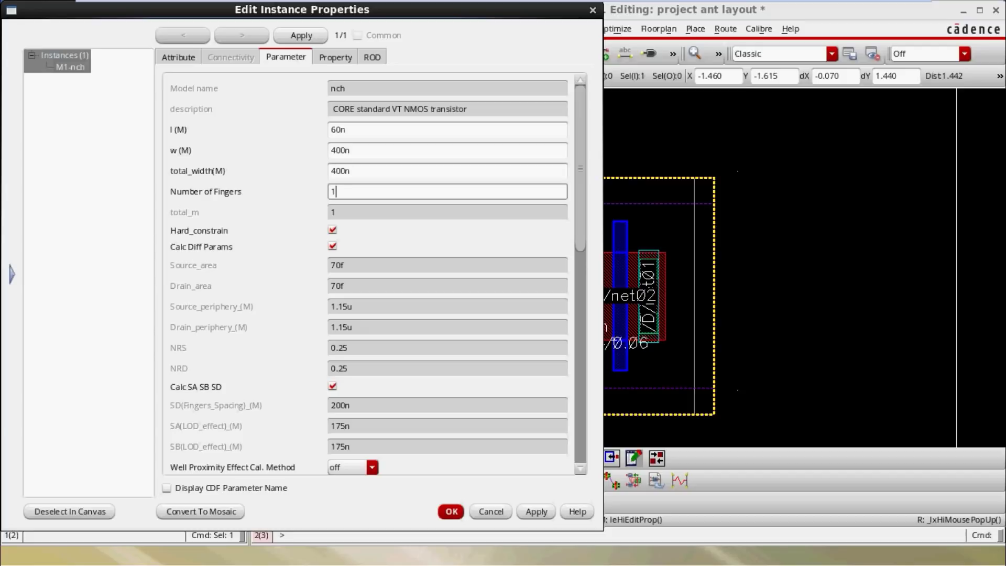
left_click(593, 10)
left_click(779, 316)
Measure the height and width of M1's red diffusion area in the layout with rulers
scroll(674, 320, "up", 1)
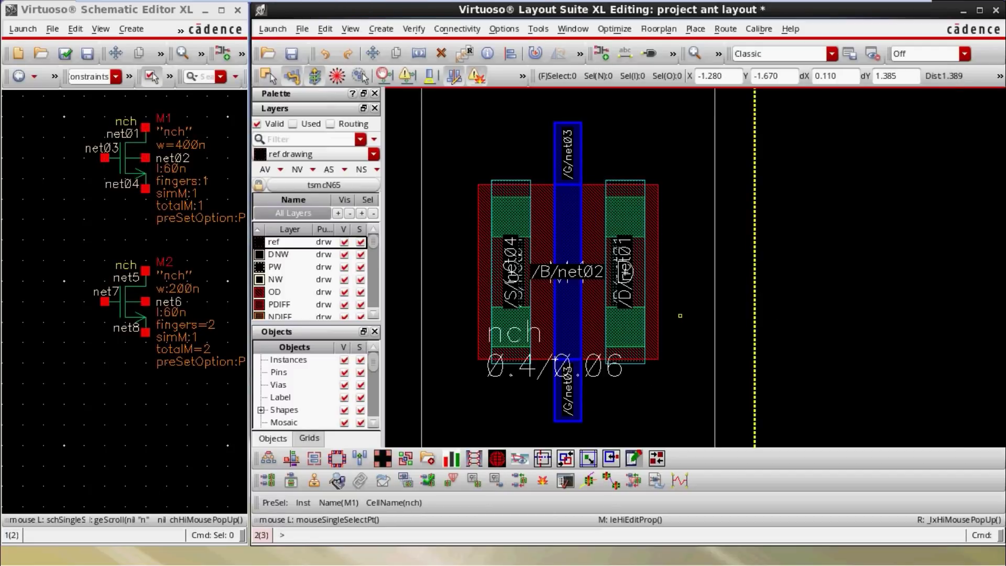
key("k")
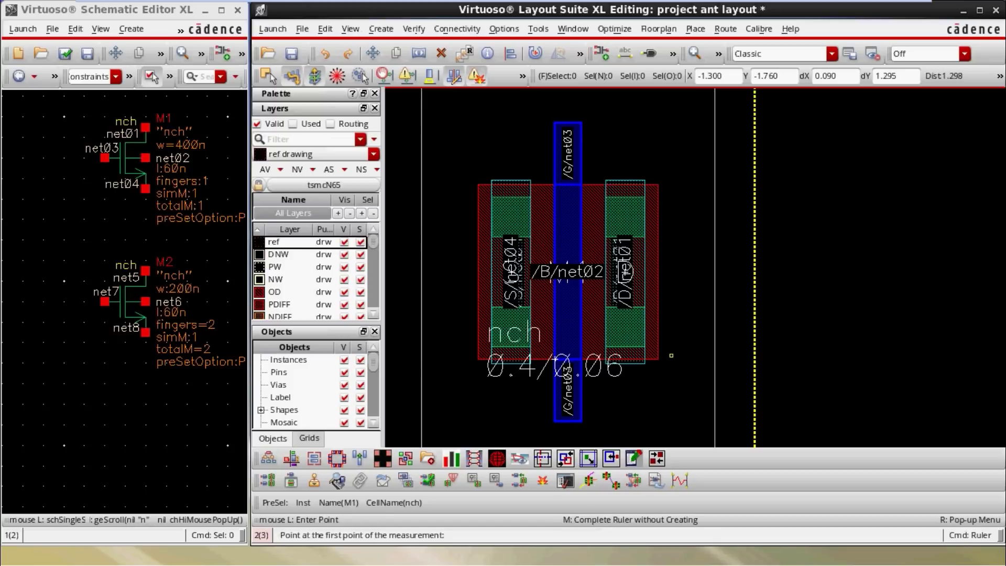
left_click(667, 359)
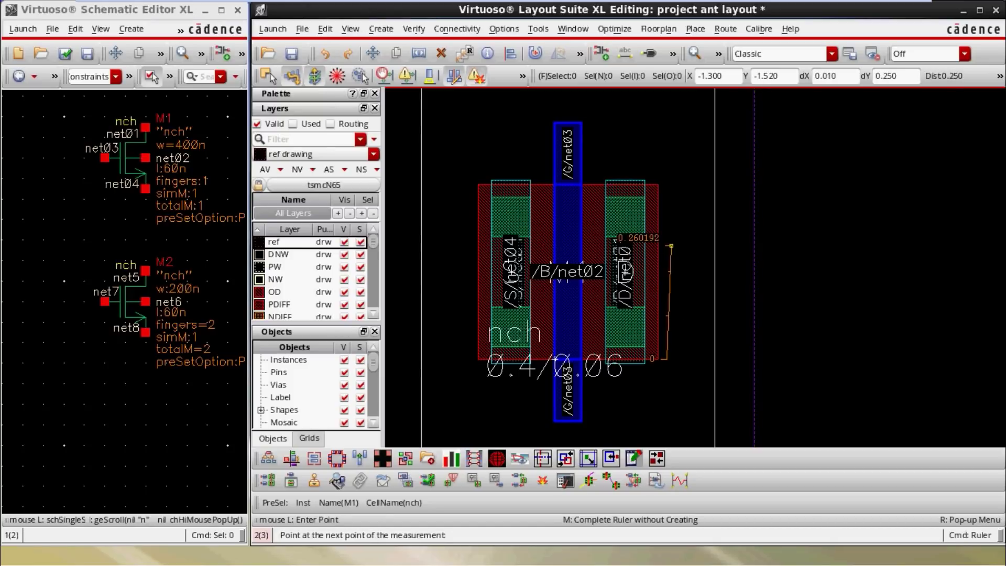
left_click(667, 184)
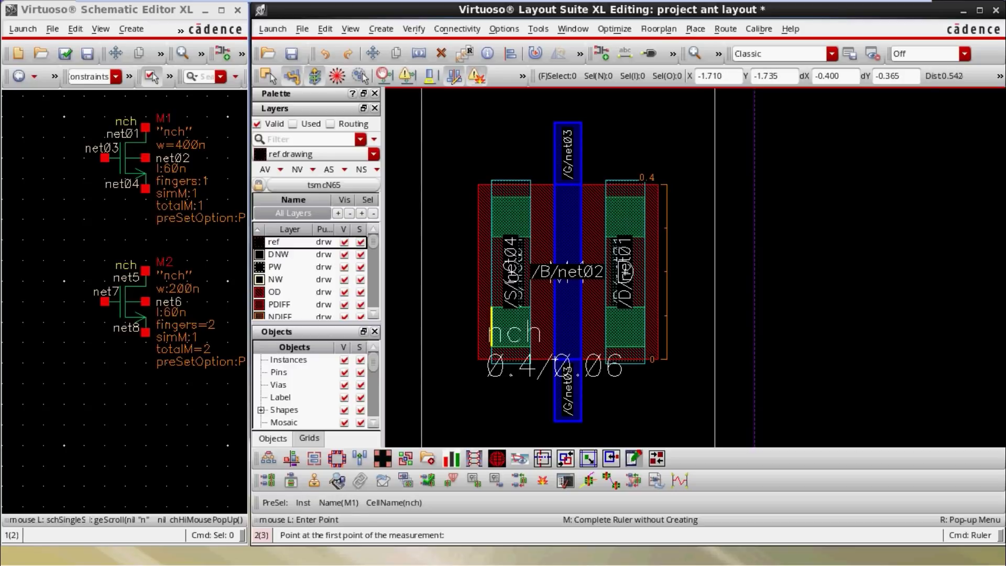
left_click(478, 333)
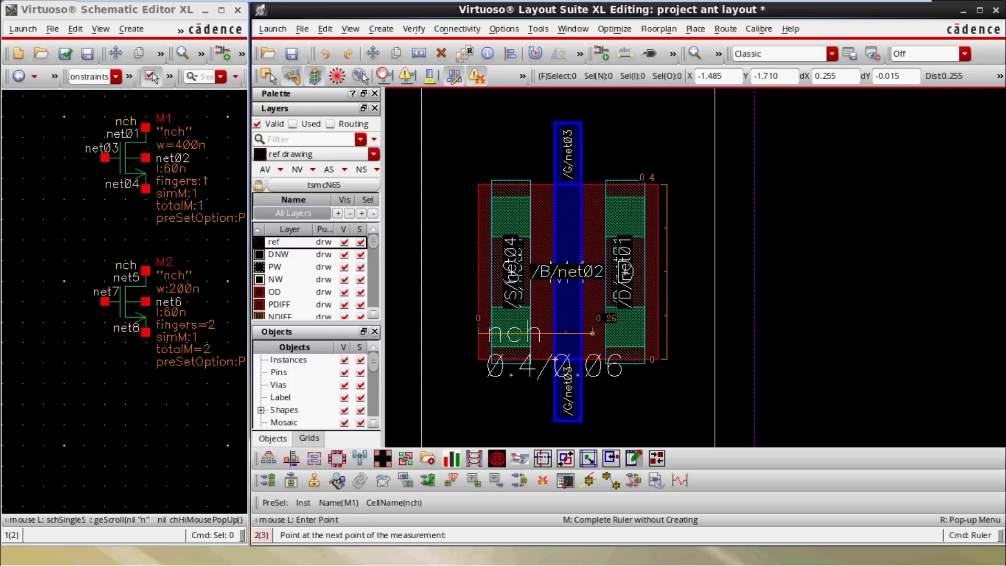
left_click(658, 330)
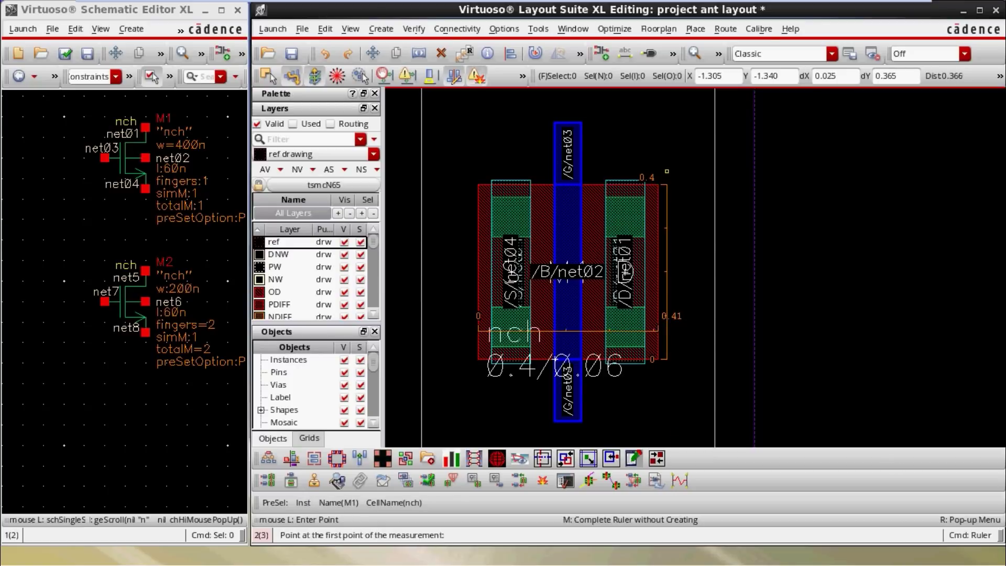
Measure the vertical extent of M1's gate across the red diffusion with a ruler in the layout
key("Escape")
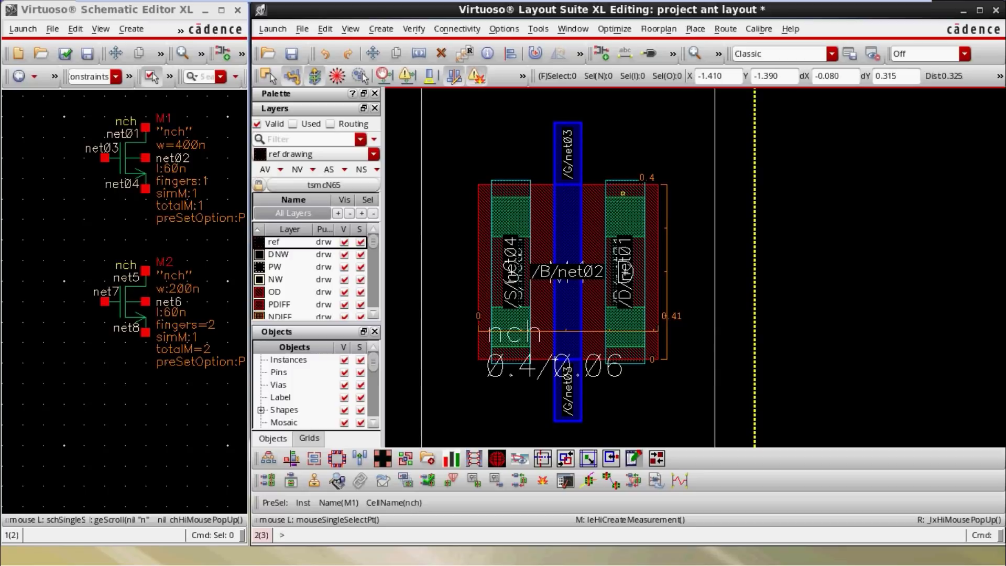
key("k")
left_click(598, 183)
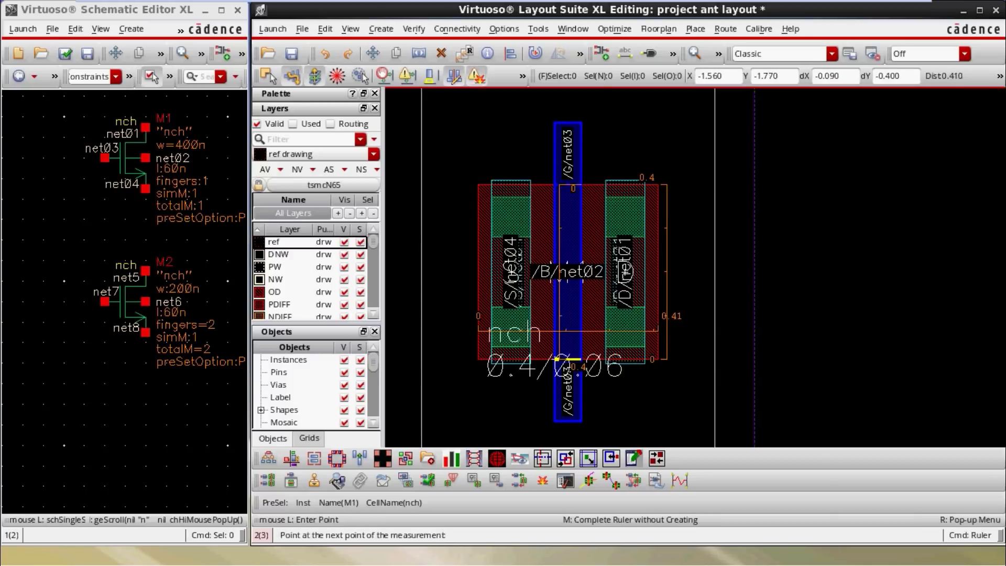
left_click(543, 358)
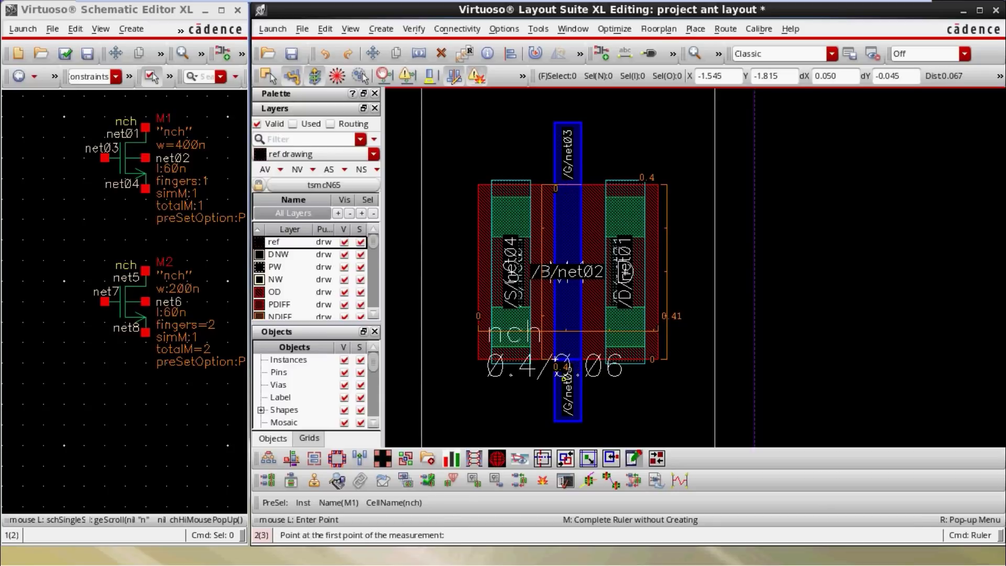
key("Escape")
scroll(560, 371, "up", 1)
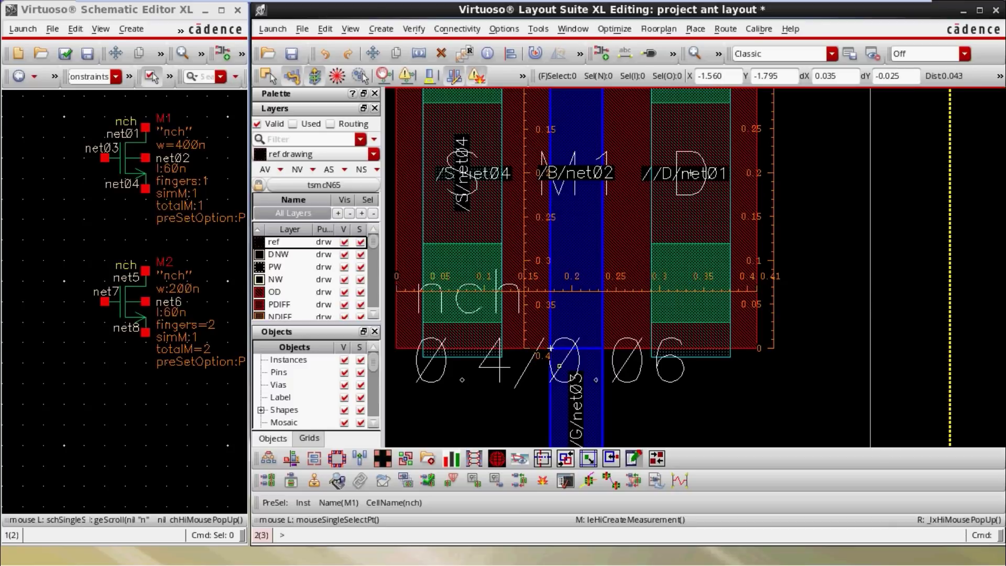
scroll(651, 357, "down", 2, "ctrl")
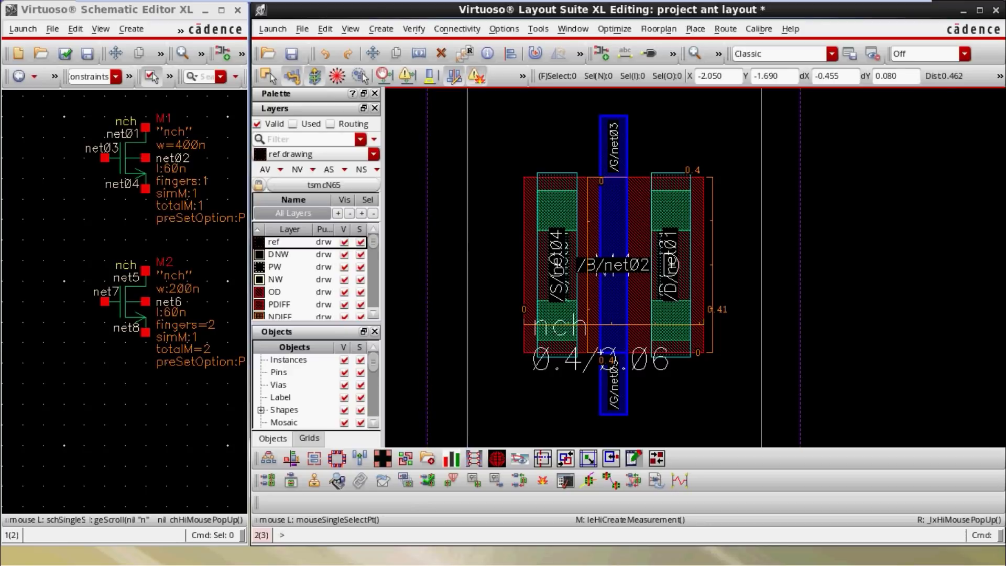
Select transistor M2 and after it M1 in the schematic to cross-check their parameters against the layout
left_click(125, 312)
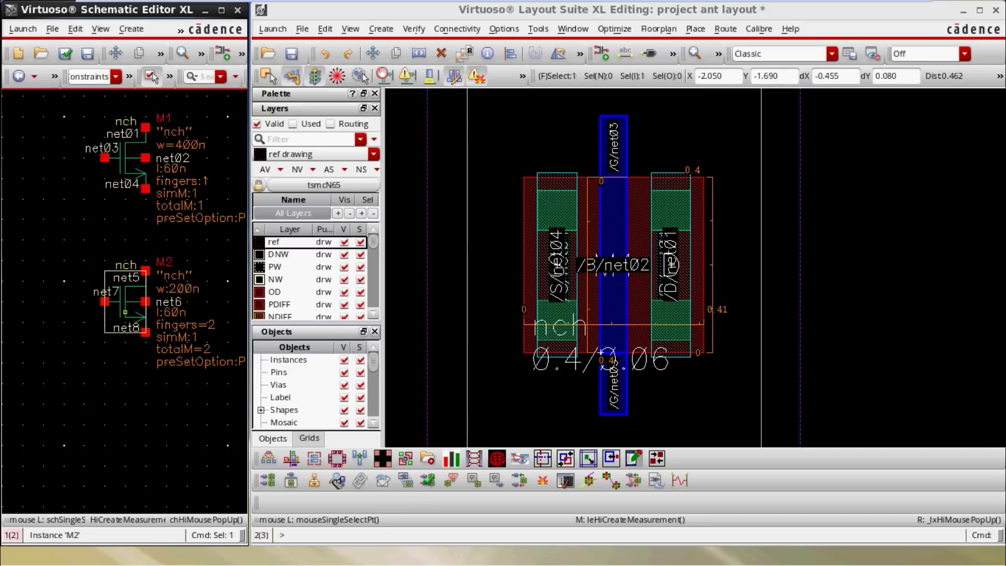
left_click(198, 393)
left_click(136, 169)
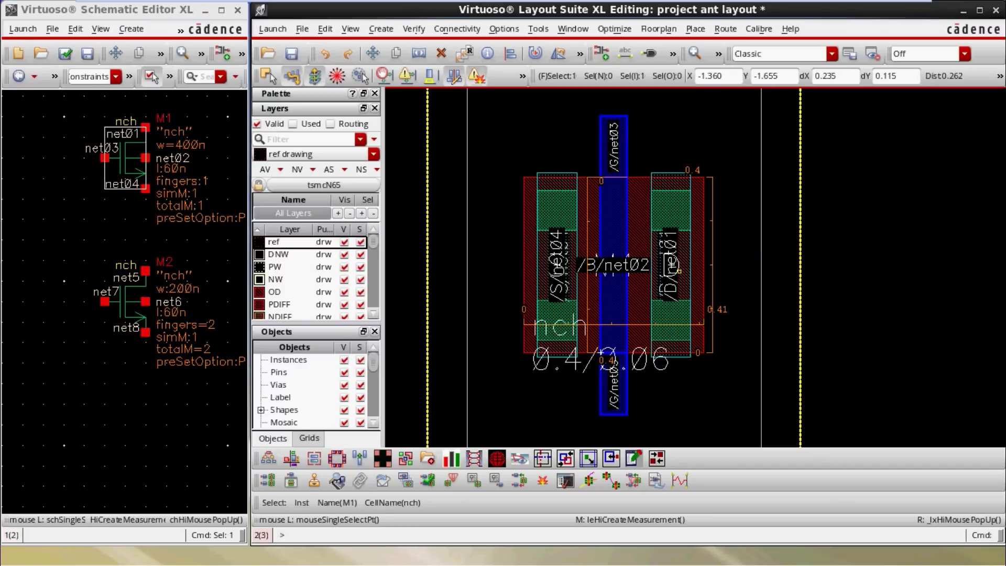
Measure the vertical extent of each of M2's two gate fingers across the diffusion with rulers
scroll(649, 258, "down", 1)
scroll(632, 274, "down", 1)
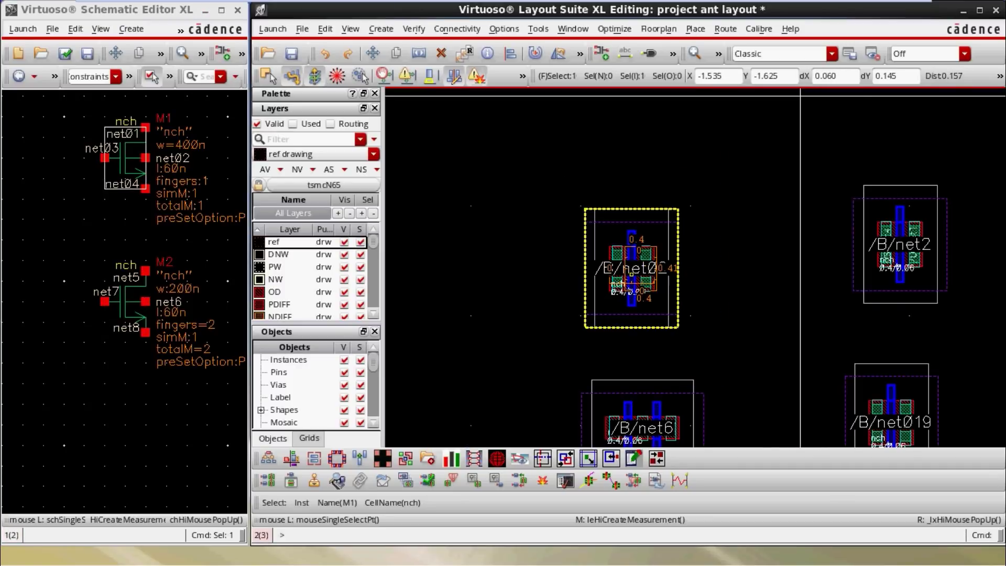
key("Down")
scroll(638, 343, "up", 1)
key("ctrl+z")
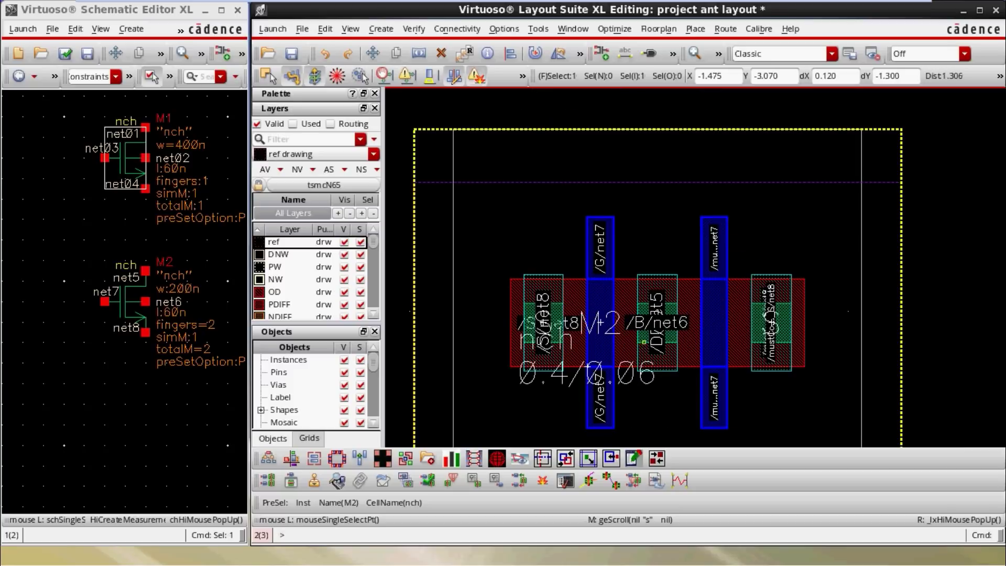
scroll(662, 332, "up", 1)
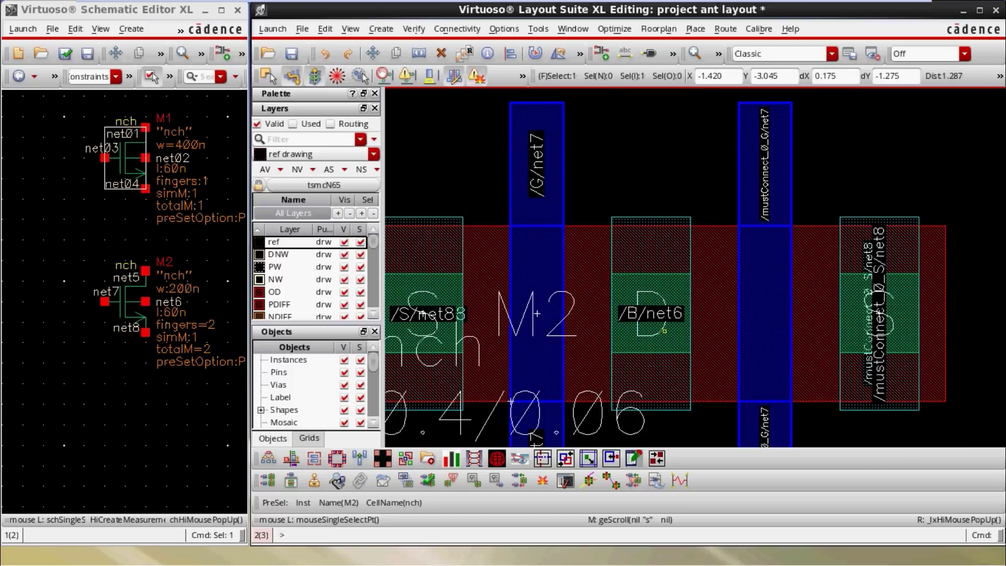
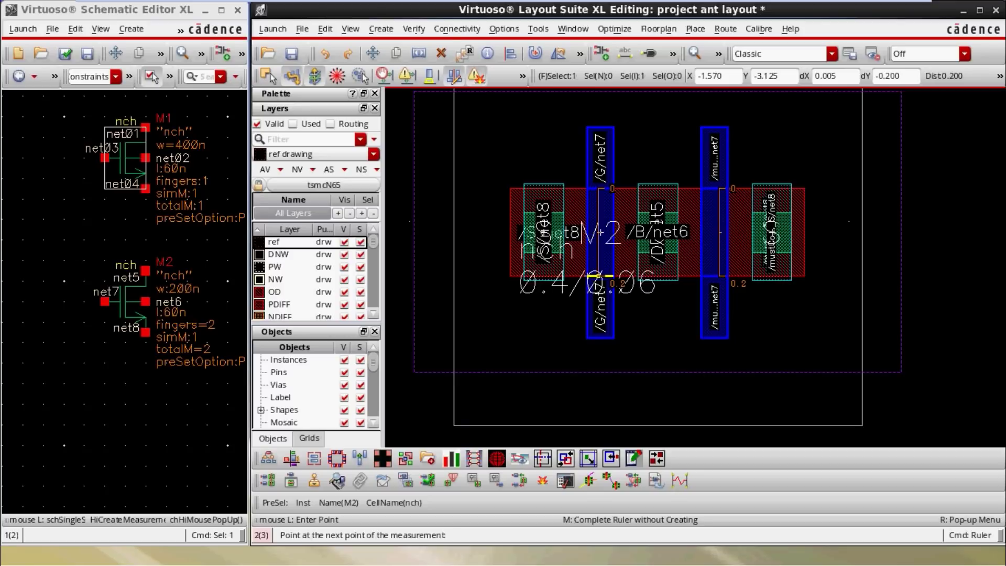
left_click(600, 276)
Compare the M1 and M2 instances with their rulers in the layout, with the Ruler command ended and M1 deselected
scroll(762, 281, "down", 2, "ctrl")
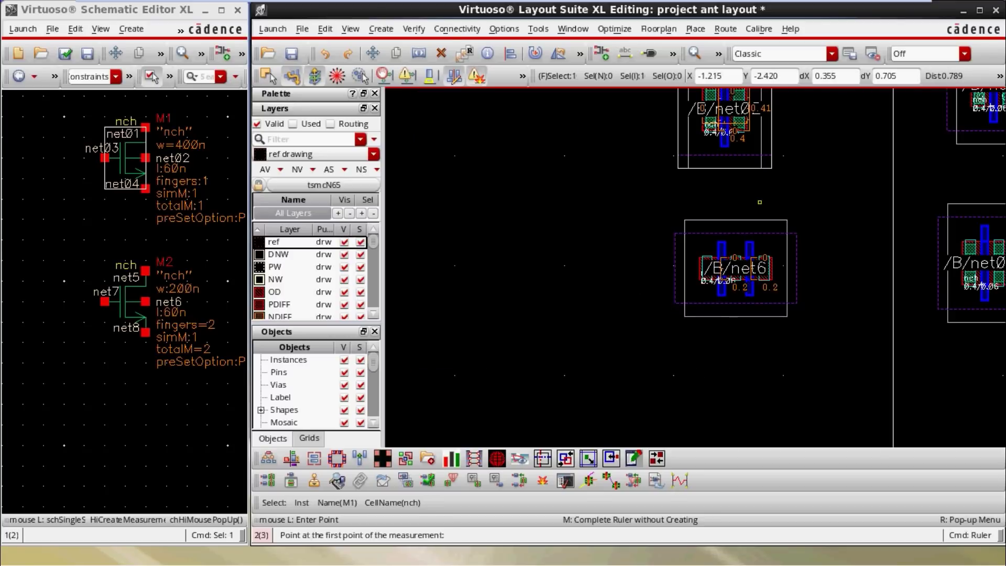
scroll(772, 205, "up", 1, "ctrl")
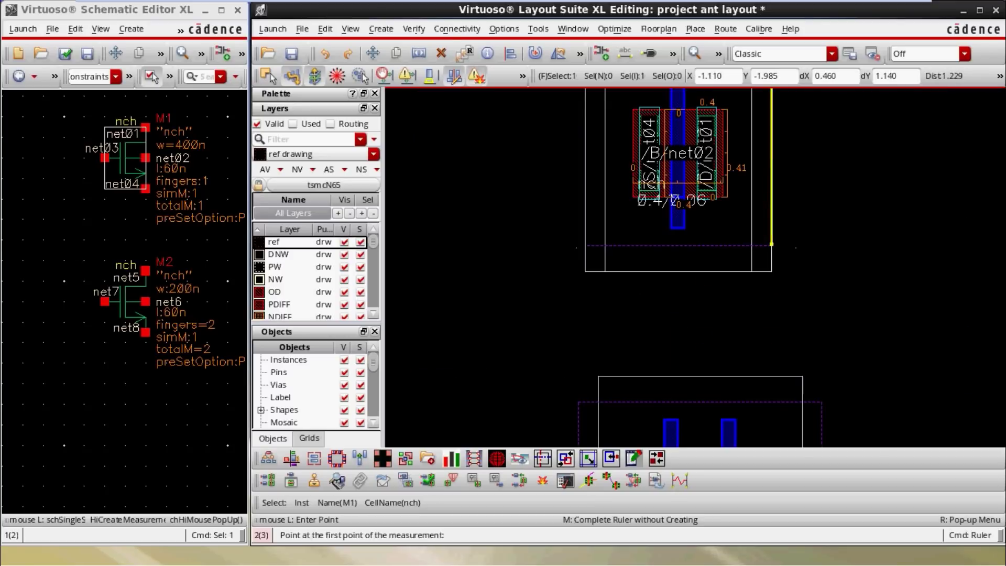
scroll(728, 256, "down", 1, "ctrl")
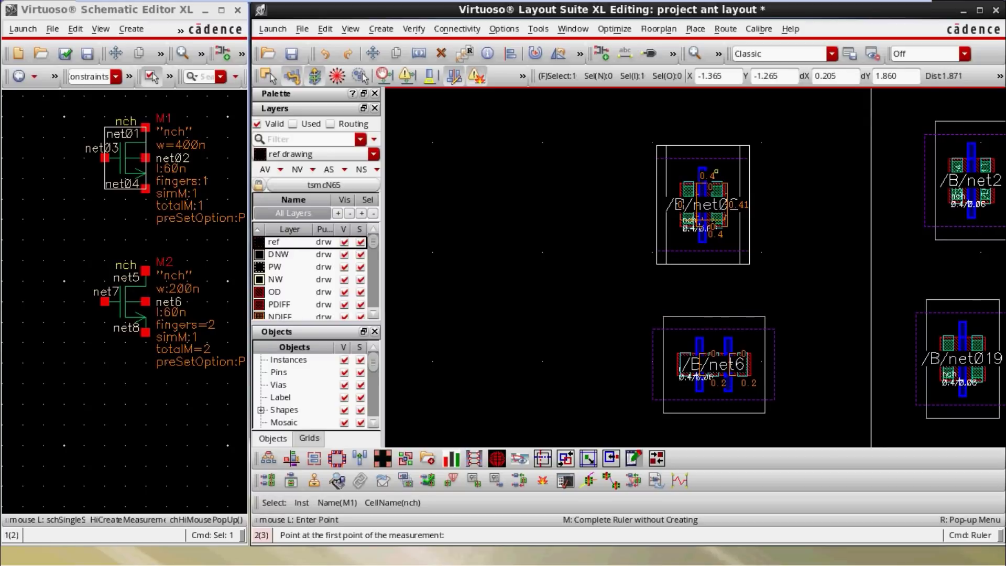
key("Escape")
left_click(740, 178)
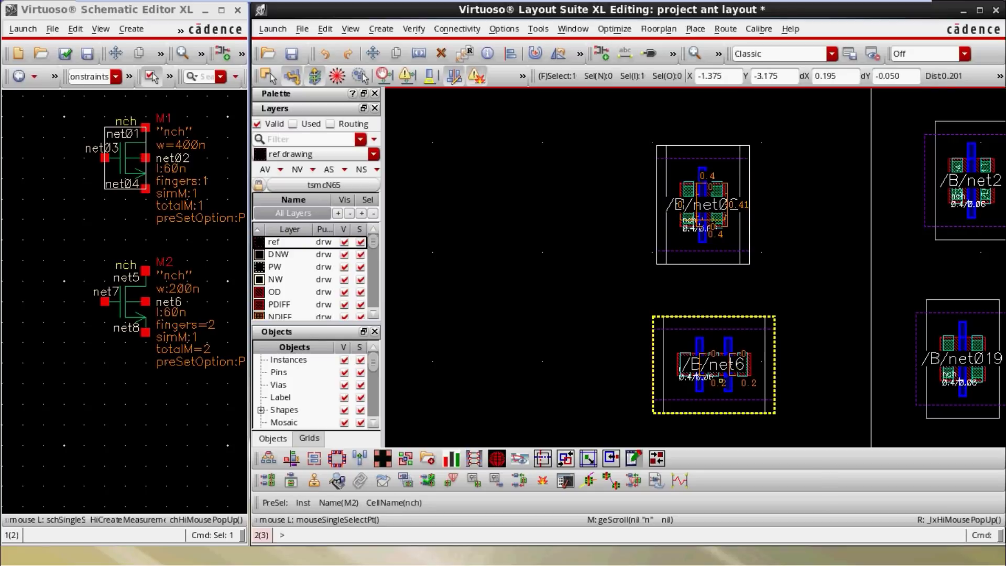
left_click(770, 278)
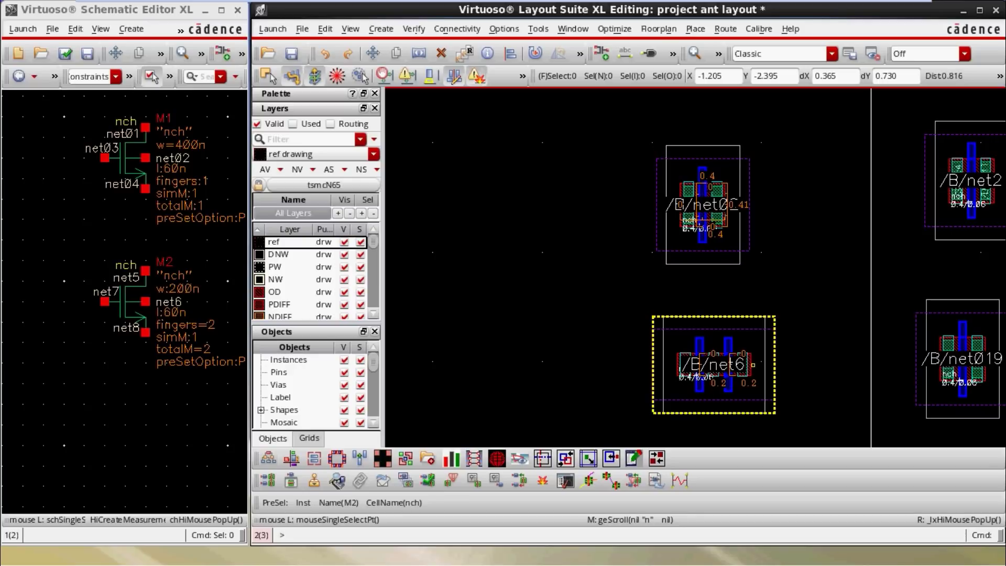
Measure the height and width of M2's red diffusion area in the layout with rulers
scroll(713, 377, "up", 1)
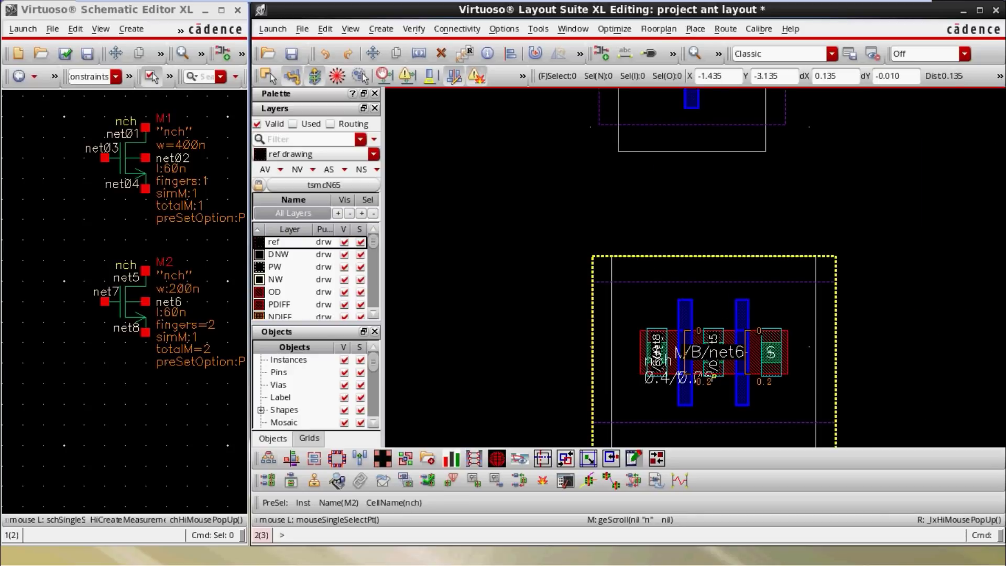
scroll(721, 376, "up", 1, "ctrl")
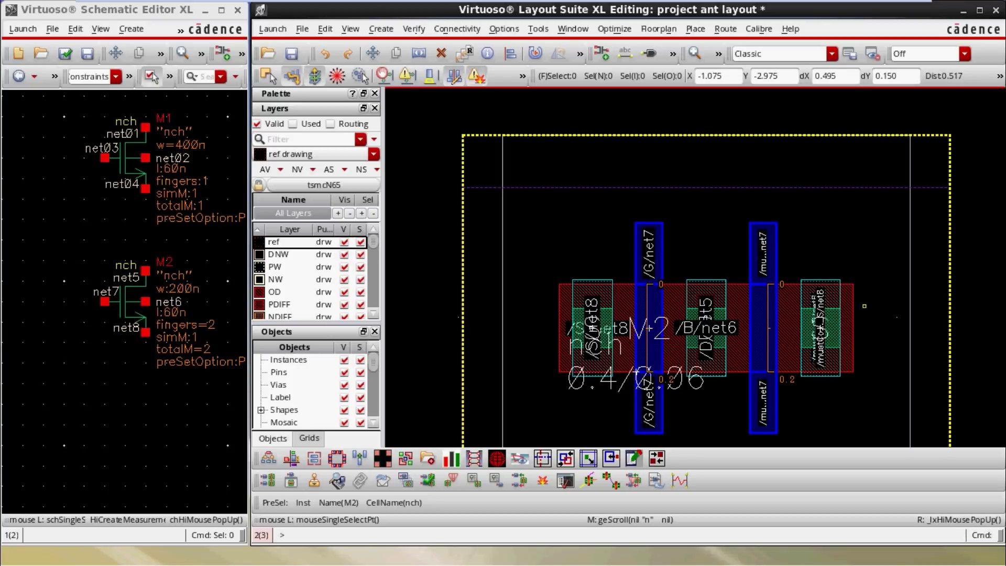
key("k")
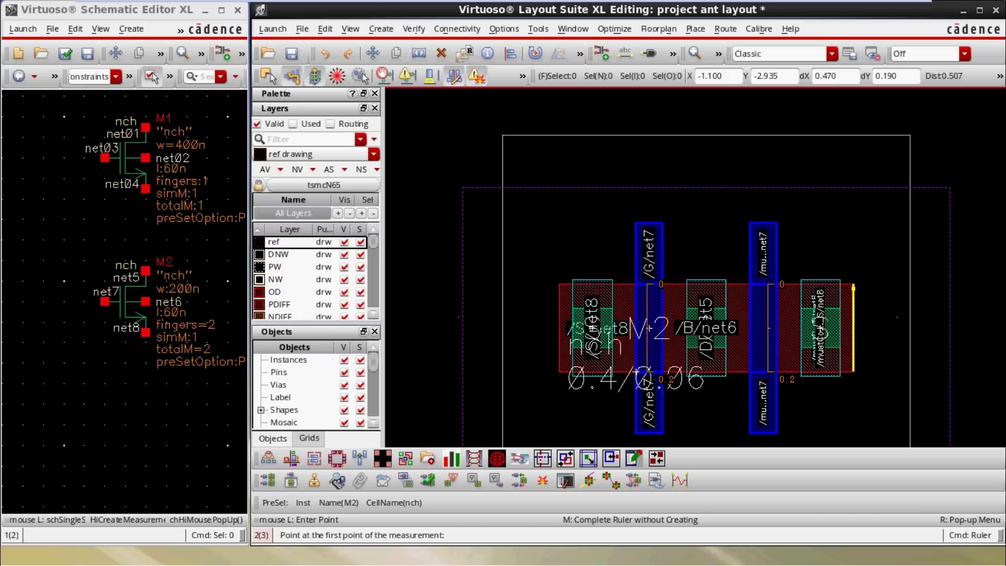
left_click(854, 284)
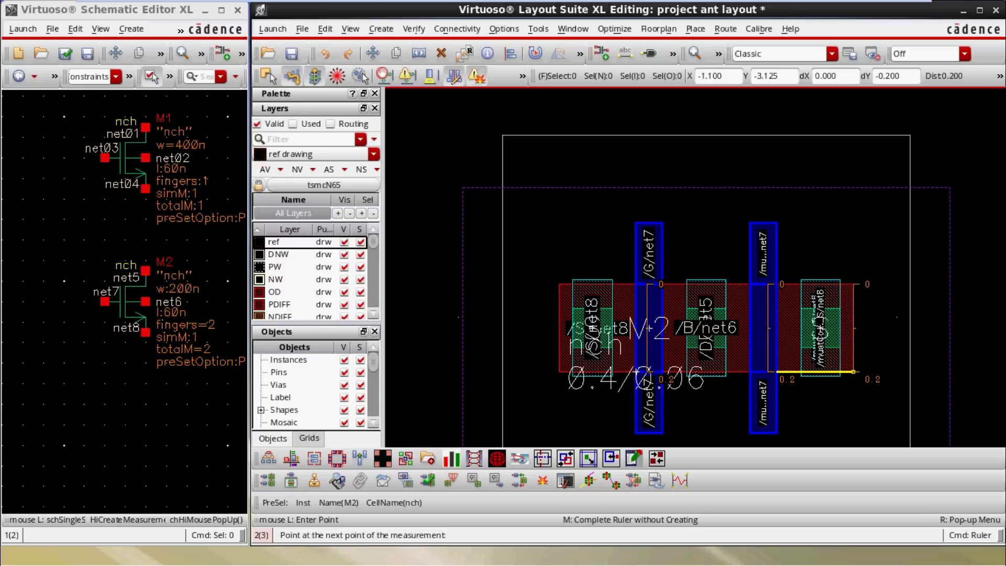
left_click(854, 372)
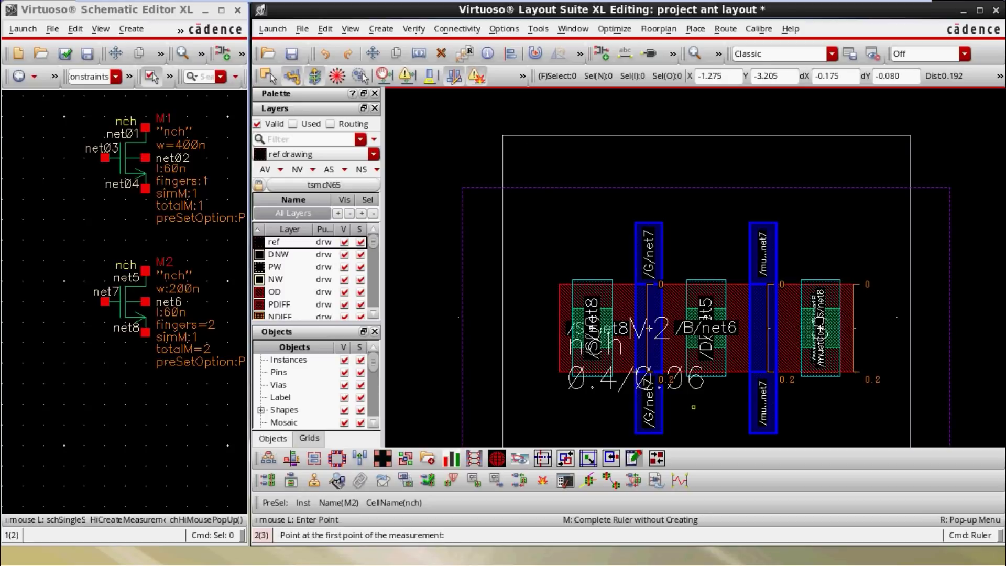
left_click(560, 360)
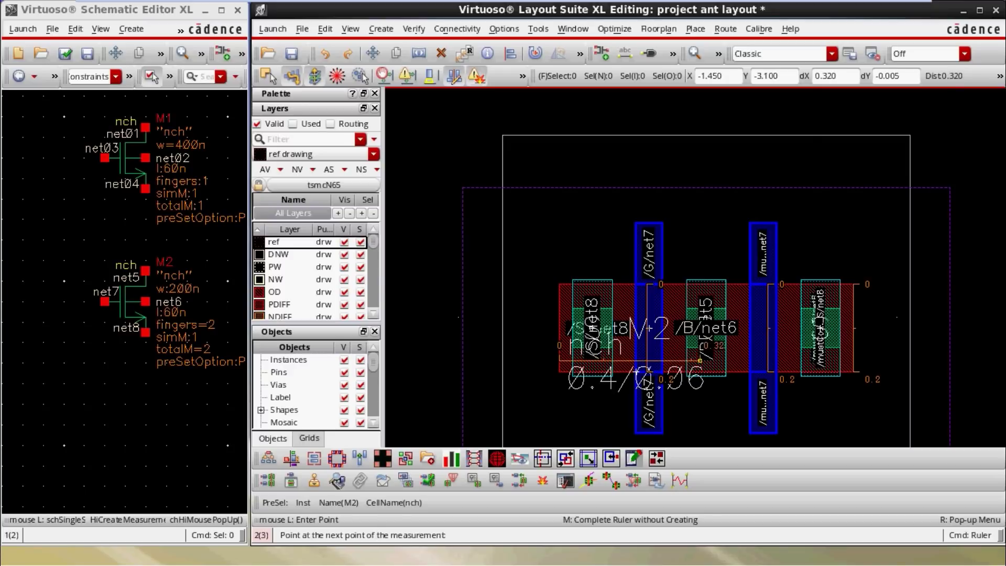
left_click(854, 360)
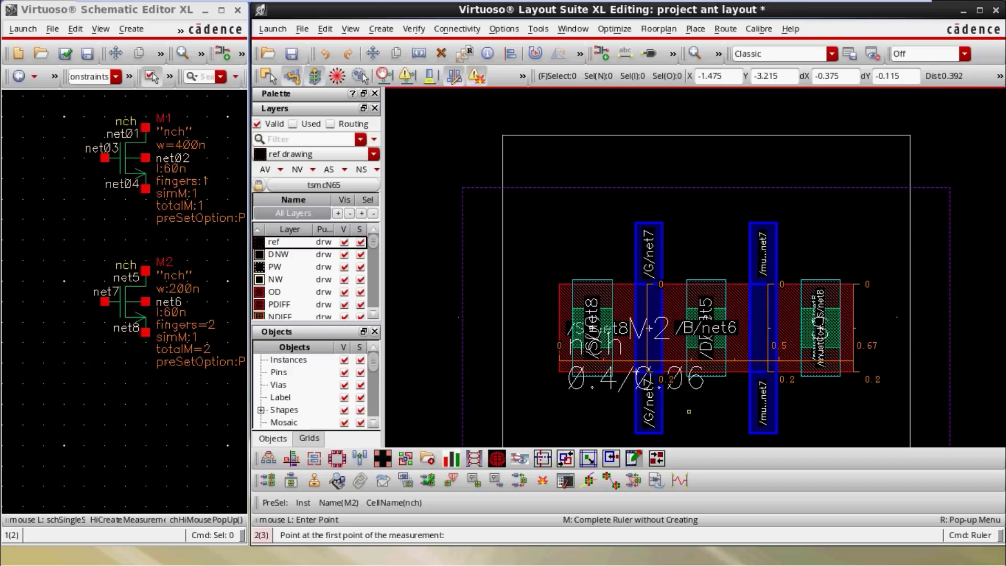
Examine the ruler readings across the gates and diffusion of M1 and M2 up close to compare both devices
scroll(683, 387, "down", 1)
key("Up")
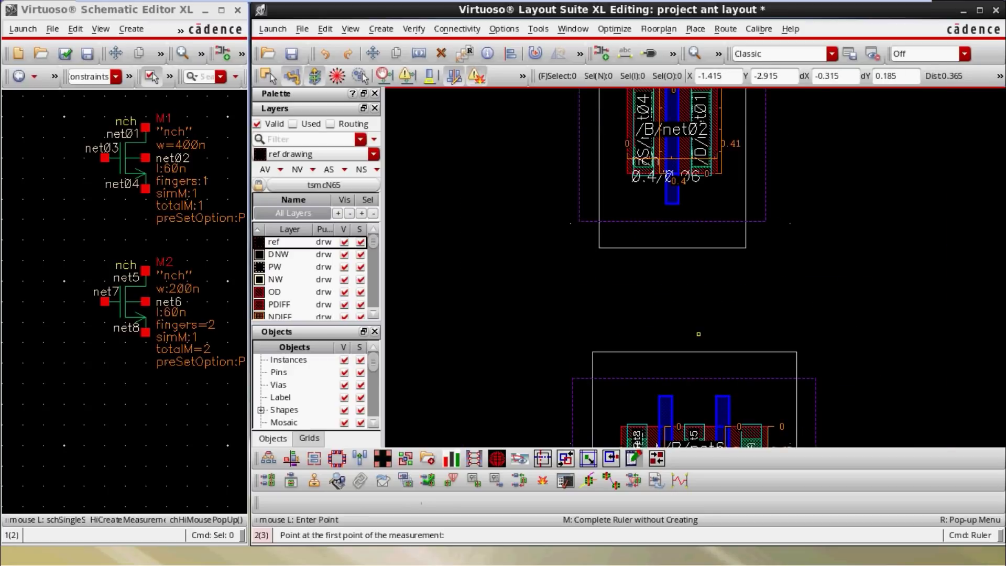
key("Up")
scroll(680, 234, "up", 1)
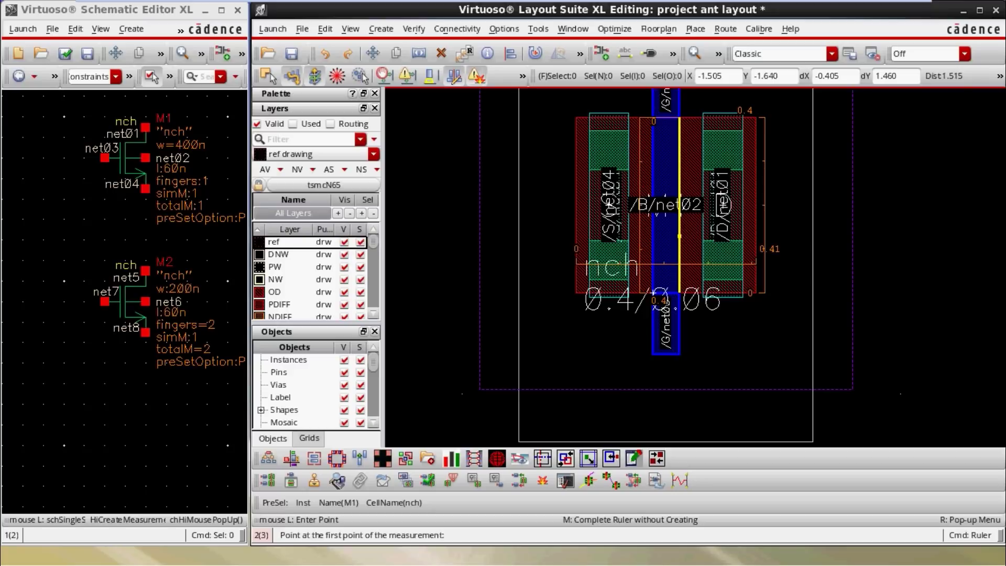
scroll(747, 118, "up", 1, "ctrl")
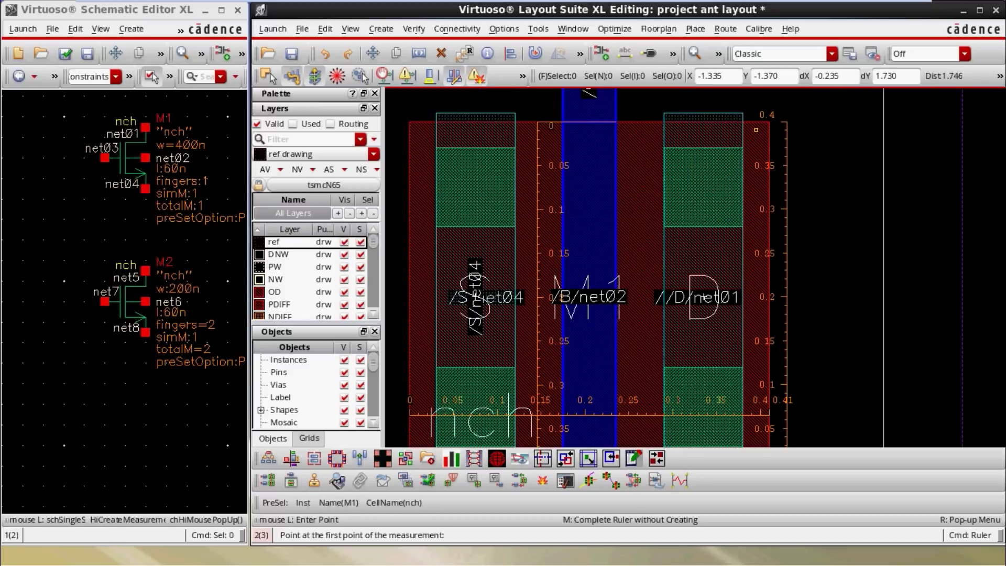
scroll(756, 129, "down", 1, "ctrl")
scroll(720, 366, "down", 1)
scroll(720, 366, "up", 2, "ctrl")
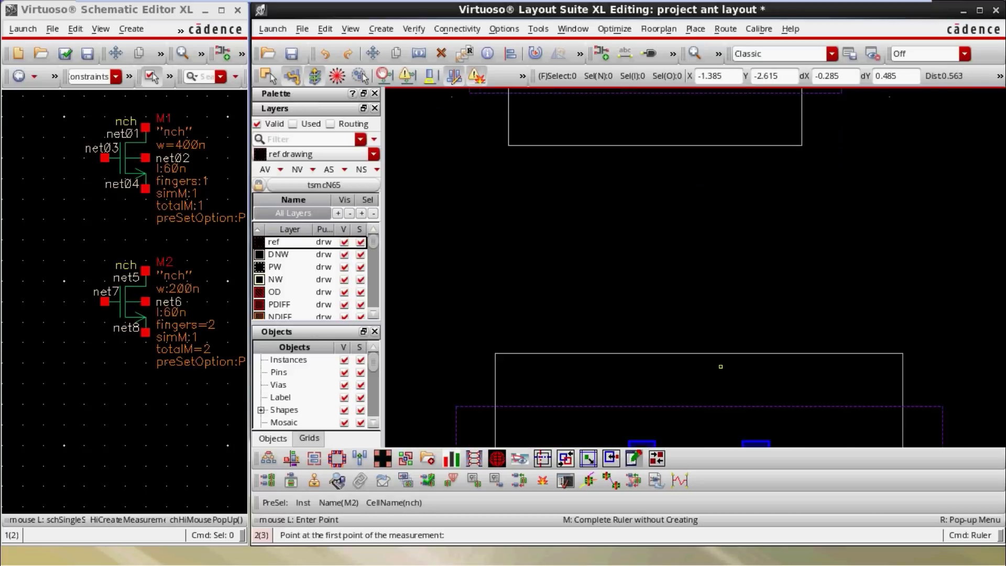
scroll(721, 366, "down", 1)
scroll(655, 242, "up", 3, "ctrl")
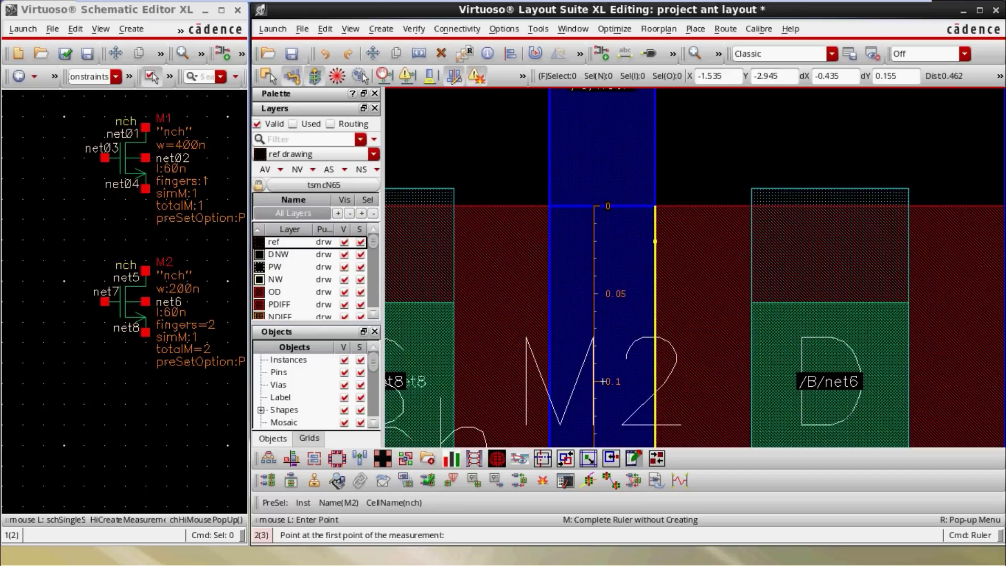
scroll(655, 241, "down", 1, "ctrl")
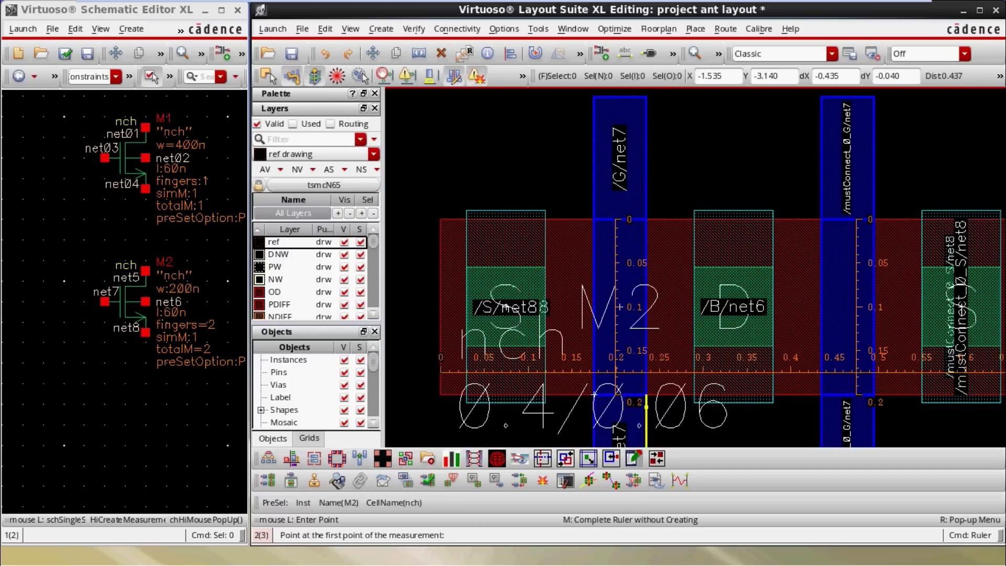
scroll(647, 406, "down", 2, "ctrl")
scroll(837, 341, "down", 1)
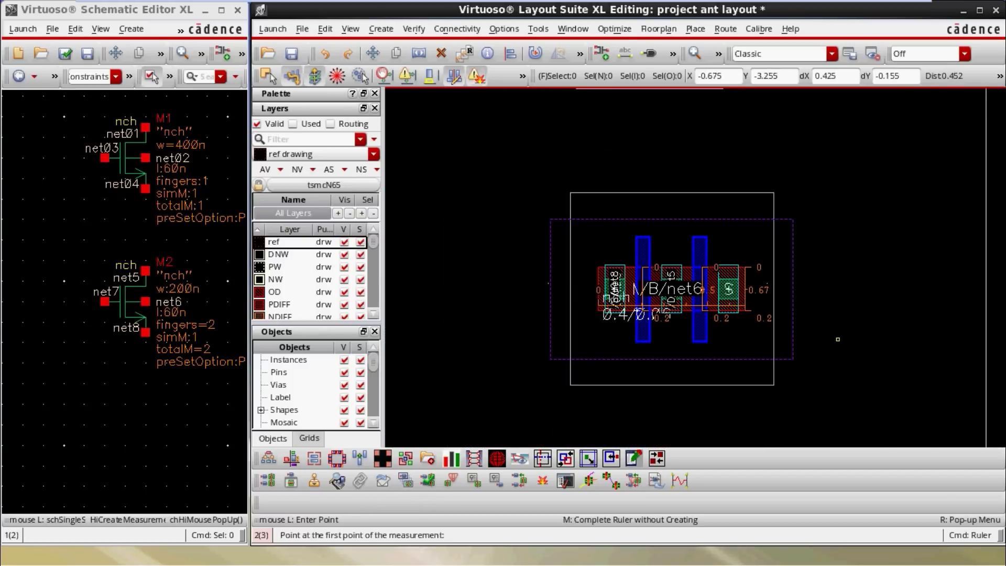
End the Ruler command and review M2's total width and number of fingers in its layout instance properties
key("Escape")
left_click(785, 342)
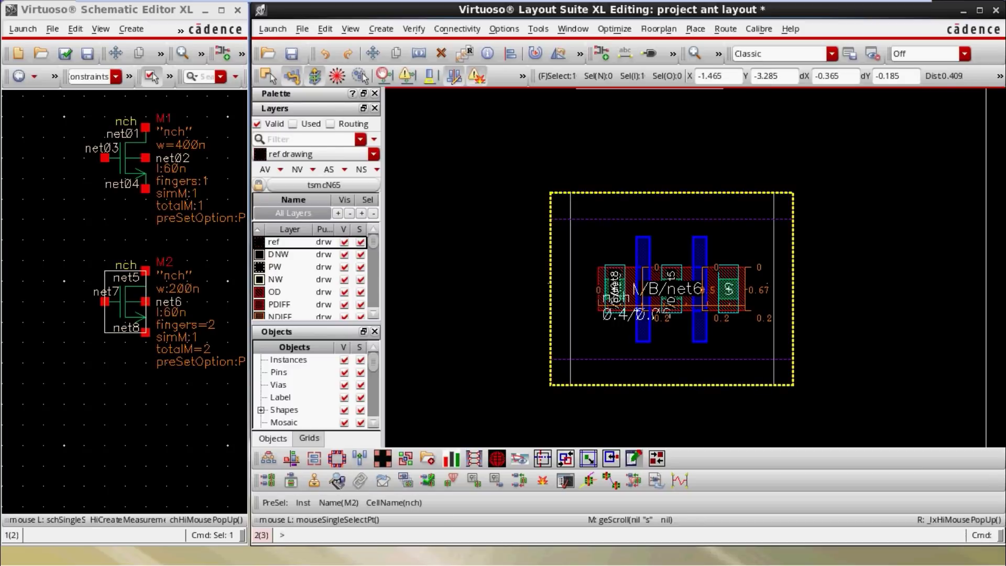
key("q")
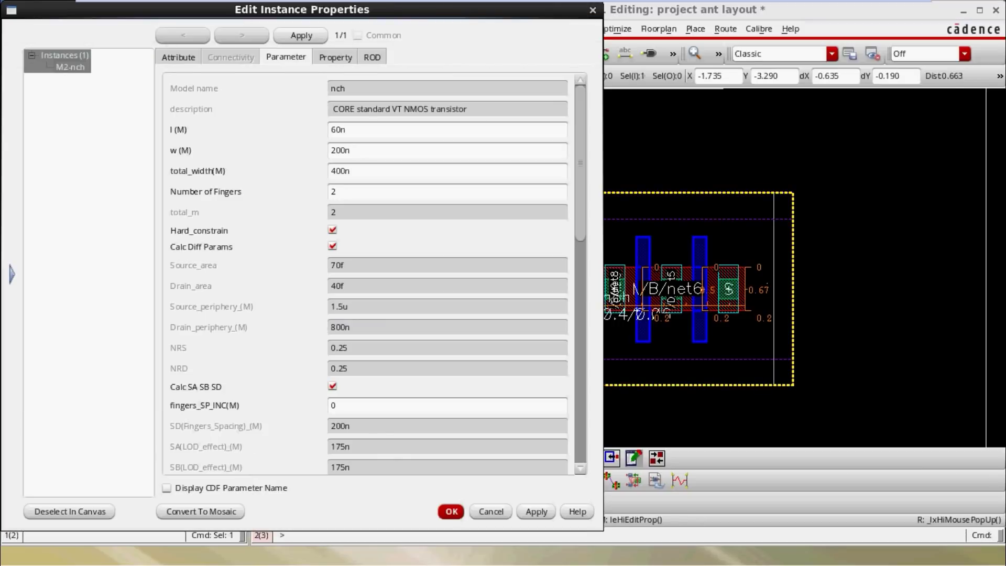
left_click(338, 192)
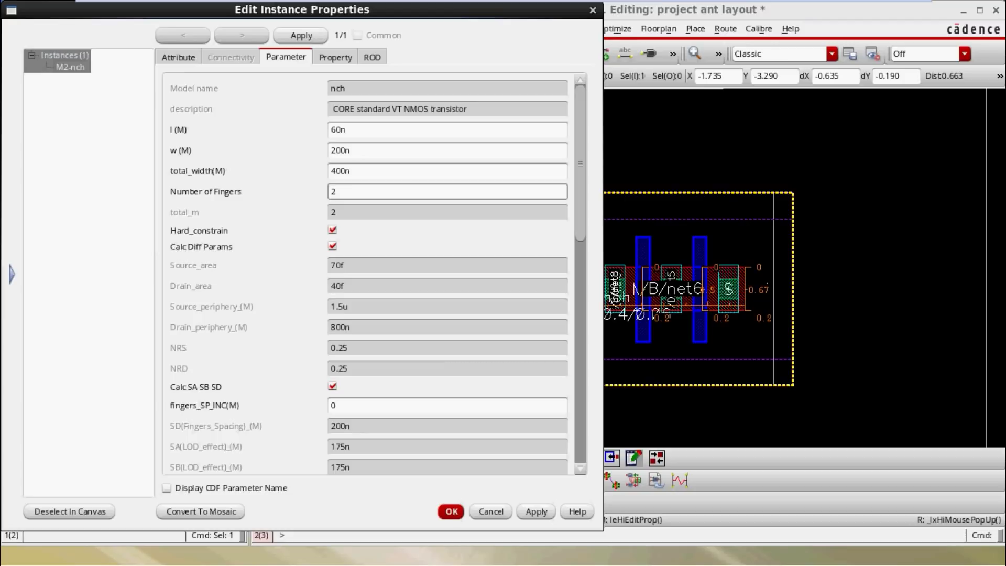
key("shift+Tab")
left_click(352, 171)
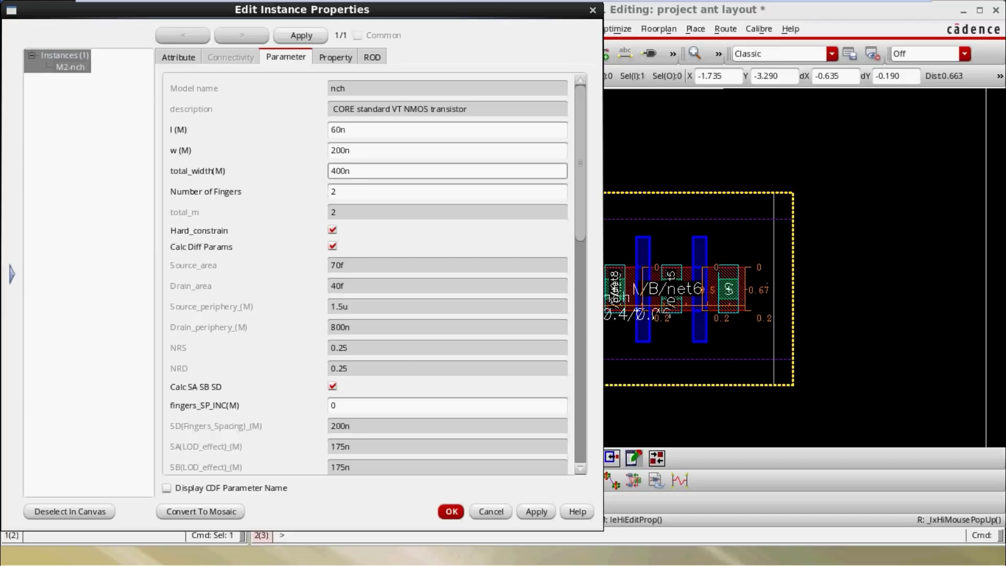
key("Tab")
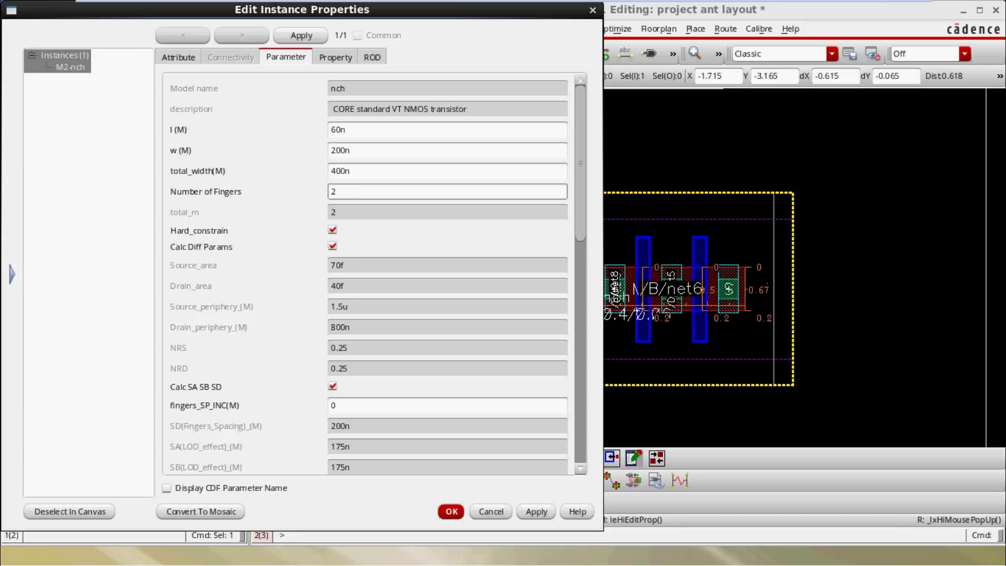
left_click_drag(357, 171, 330, 171)
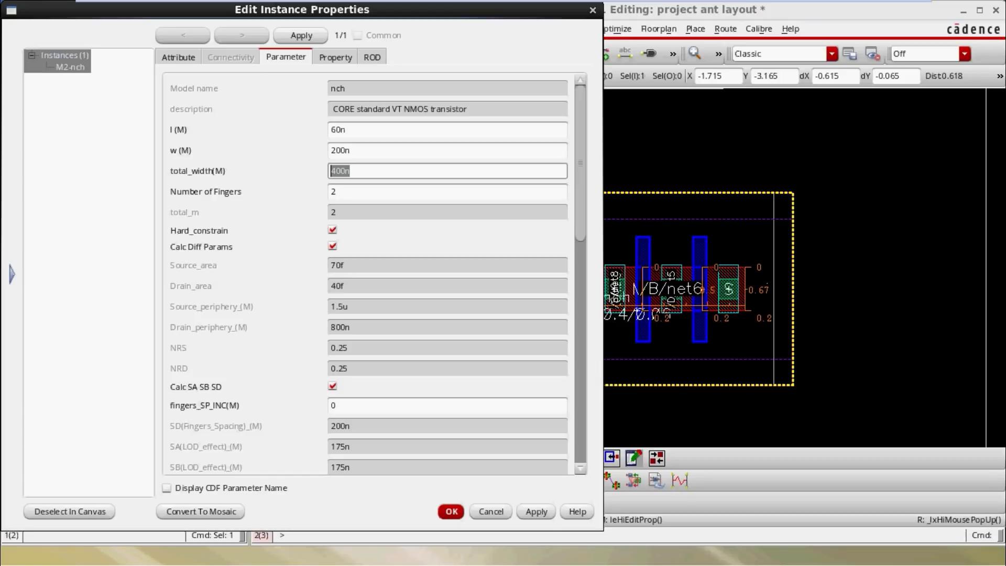
left_click(593, 10)
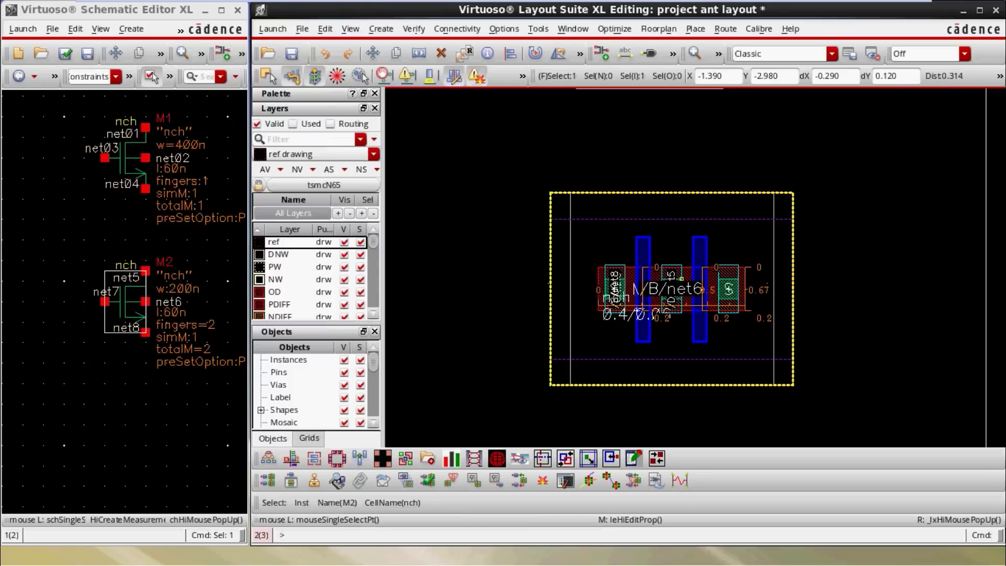
Check M1's total width in its layout instance properties, closing the properties and deselecting the instance
scroll(681, 279, "down", 2)
left_click(667, 206)
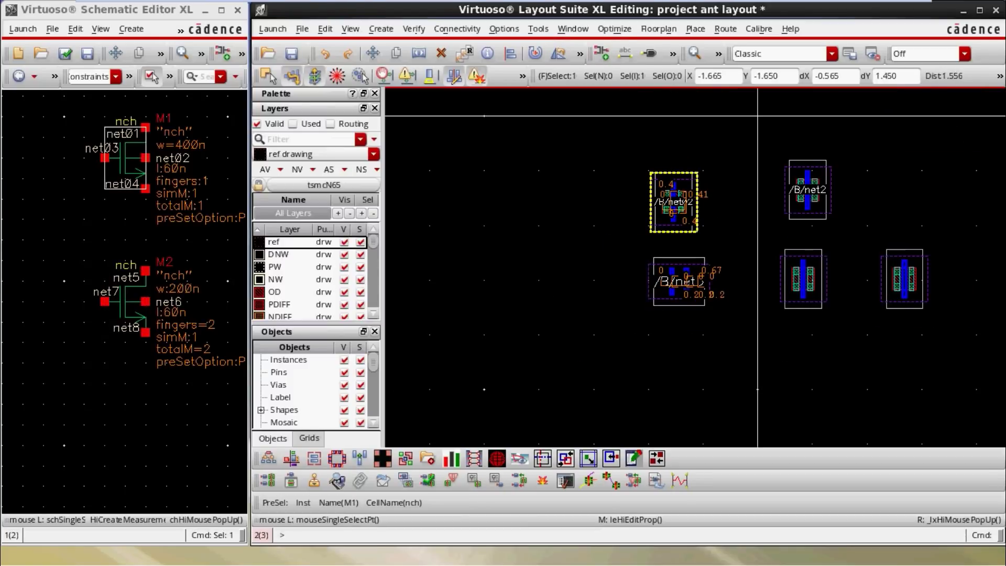
key("q")
left_click_drag(357, 171, 330, 171)
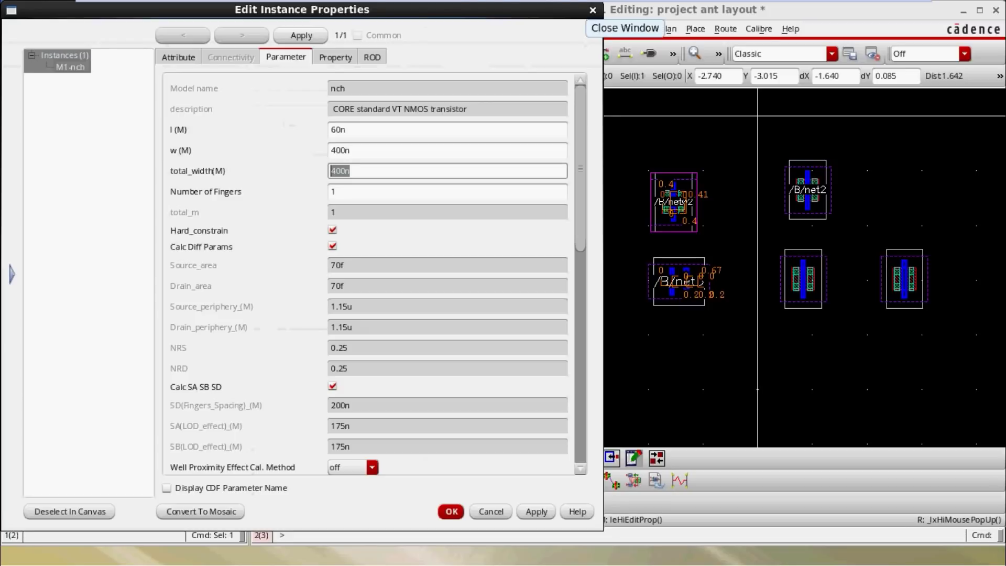
left_click(593, 10)
left_click(624, 262)
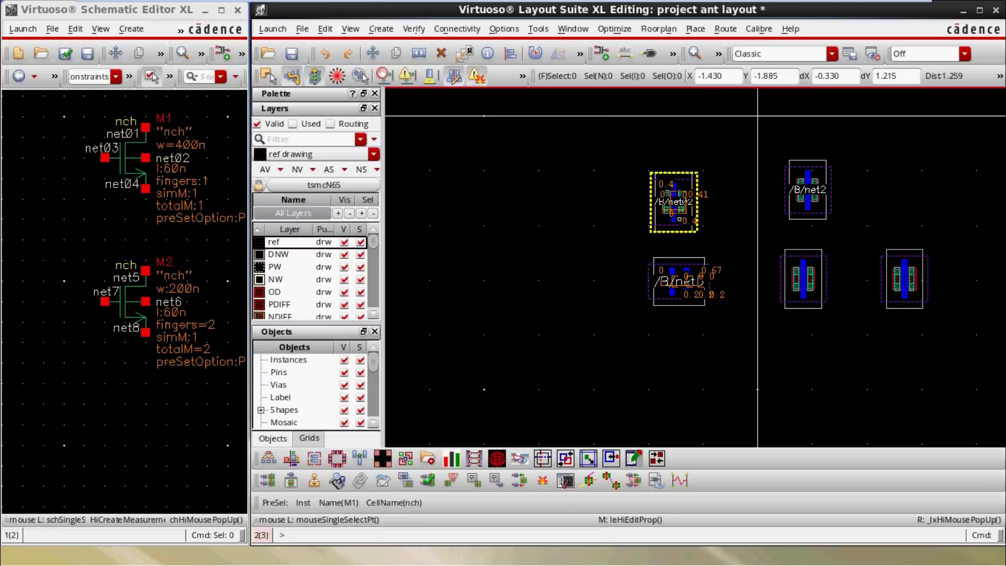
Examine the M1 and M2 layouts up close and from a distance to compare their gates, diffusion and rulers
scroll(680, 219, "up", 2)
scroll(673, 223, "down", 1)
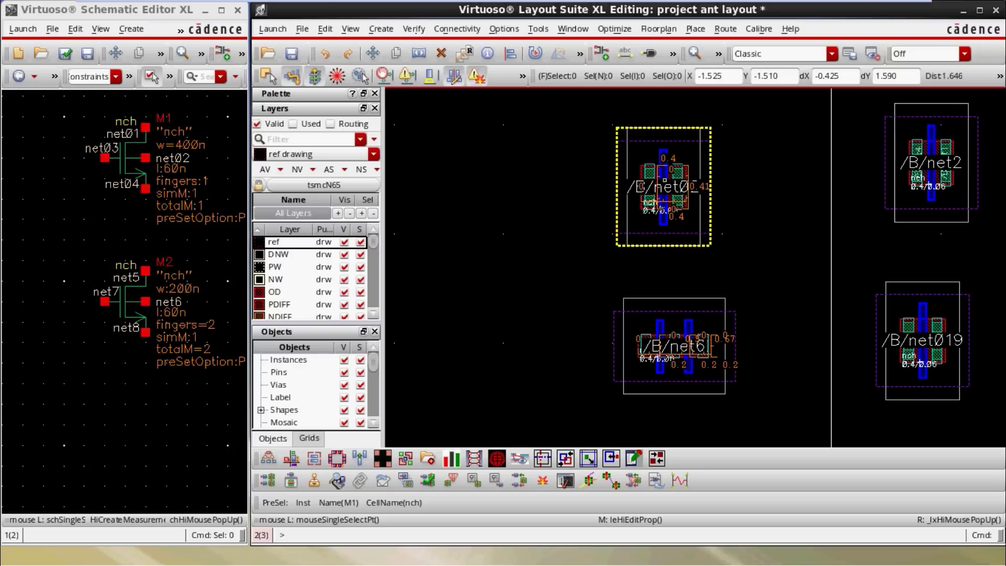
scroll(664, 181, "up", 3)
scroll(664, 180, "up", 3)
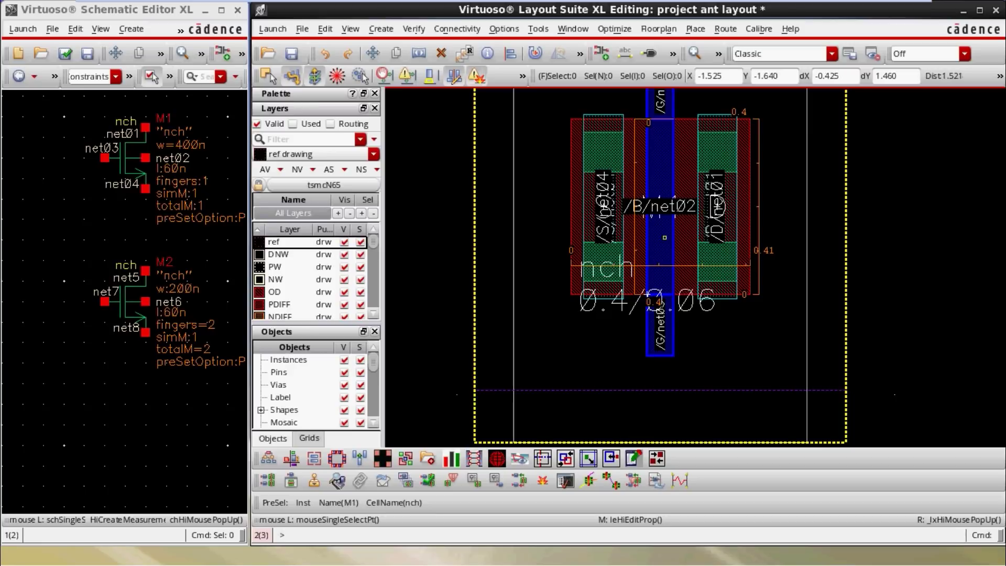
scroll(665, 238, "down", 1)
key("Down")
key("Down")
scroll(667, 298, "down", 1)
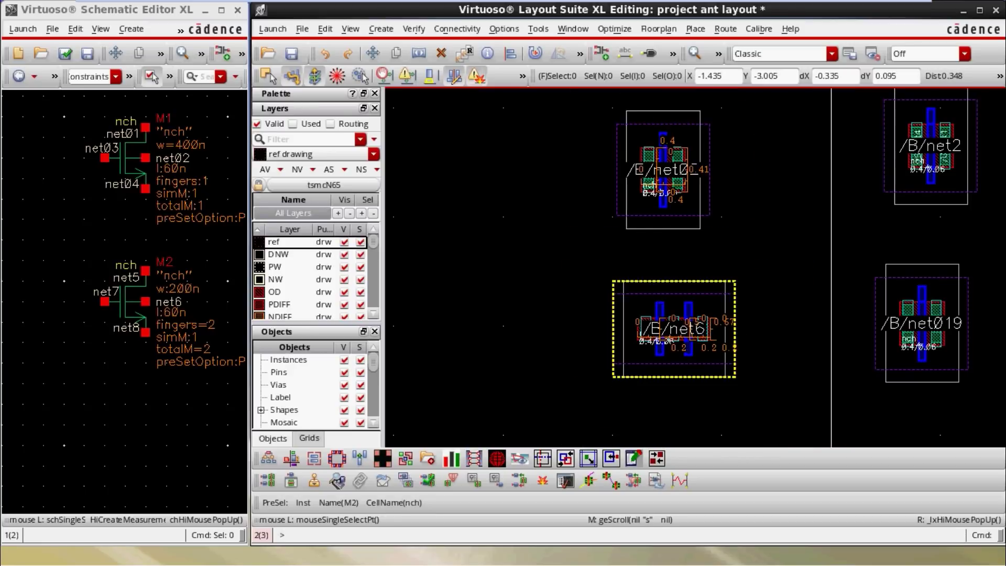
scroll(689, 330, "up", 1)
scroll(667, 328, "up", 1, "ctrl")
scroll(652, 328, "down", 2)
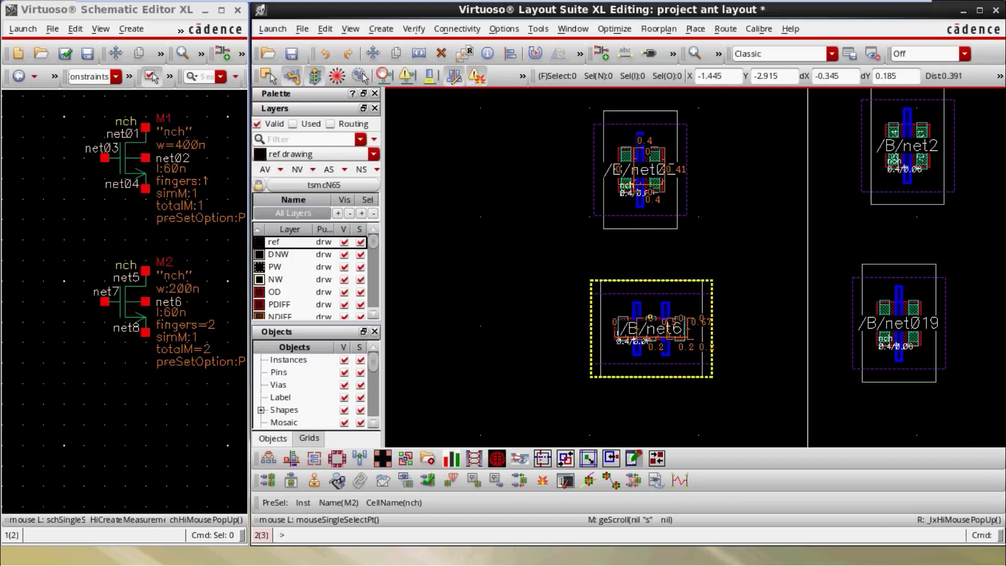
scroll(652, 334, "up", 1, "ctrl")
scroll(652, 334, "down", 1, "ctrl")
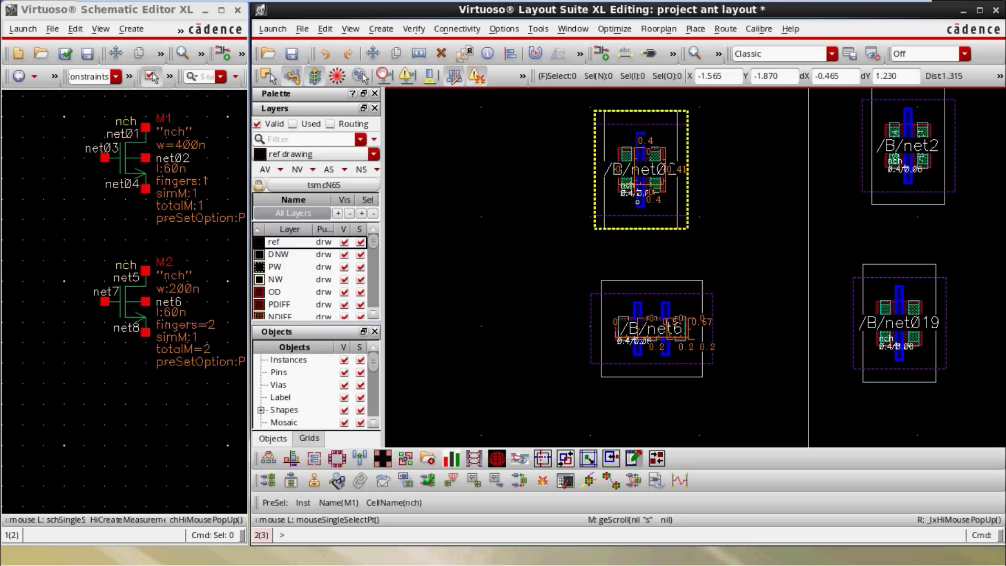
left_click(637, 203)
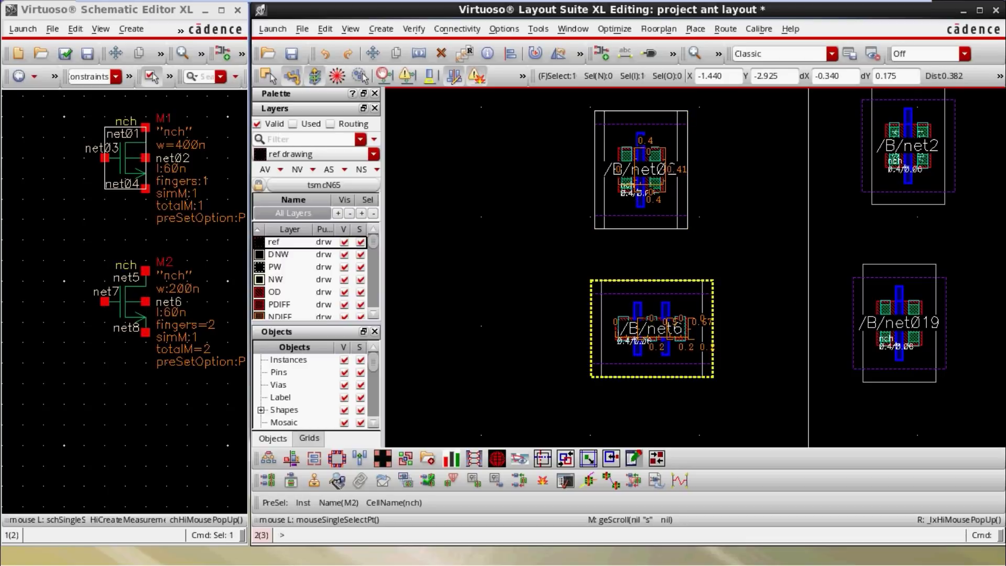
left_click(658, 255)
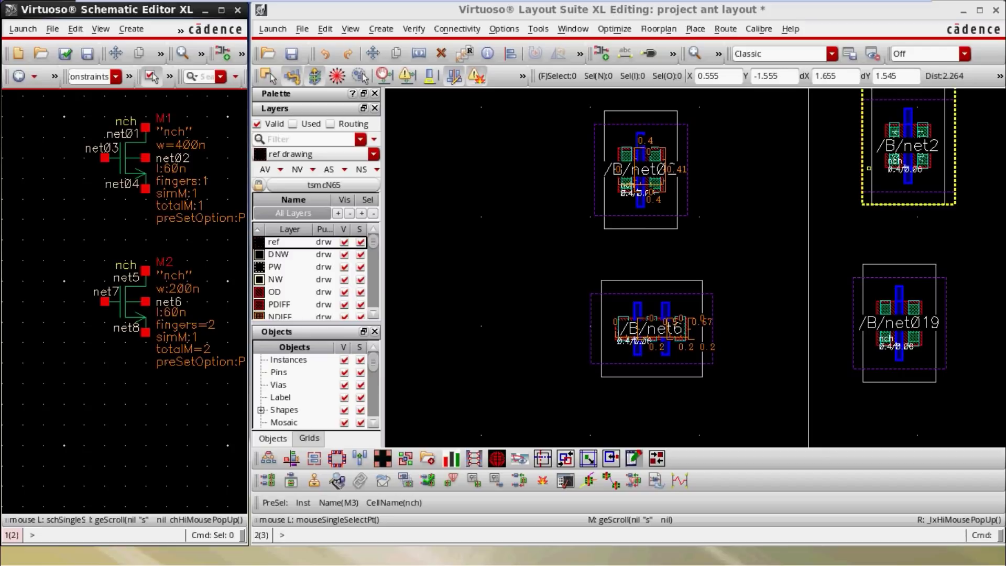
Locate M3 in the schematic by selecting its layout instance, and bring M3 and M4 with their parameters into view
left_click(917, 150)
key("ctrl+d")
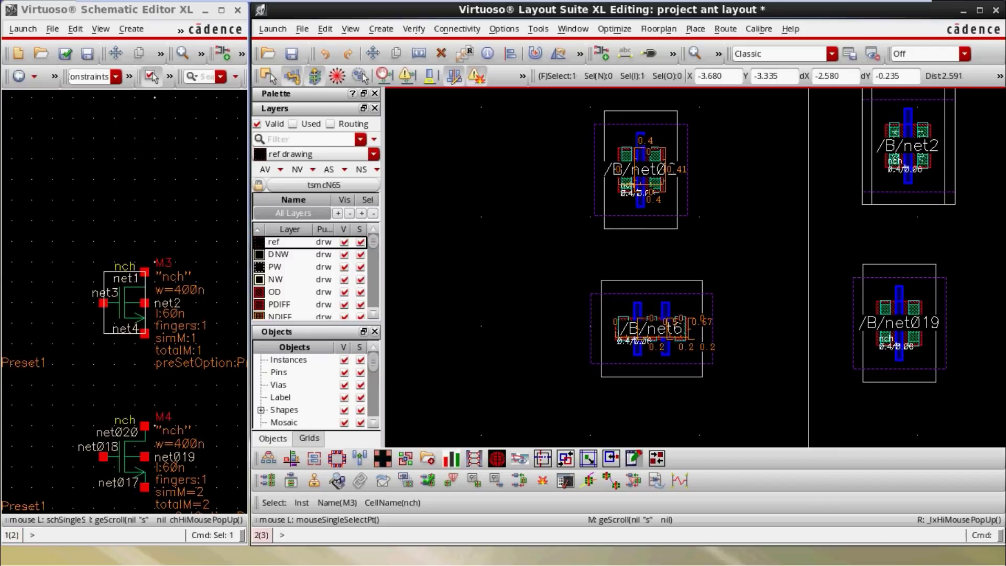
left_click(83, 365)
scroll(83, 369, "down", 1)
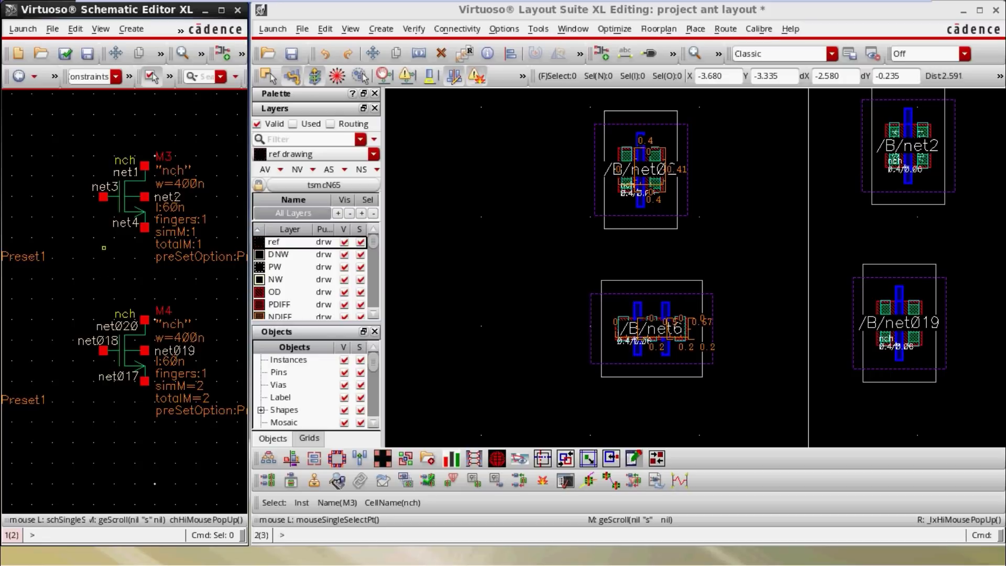
key("Right")
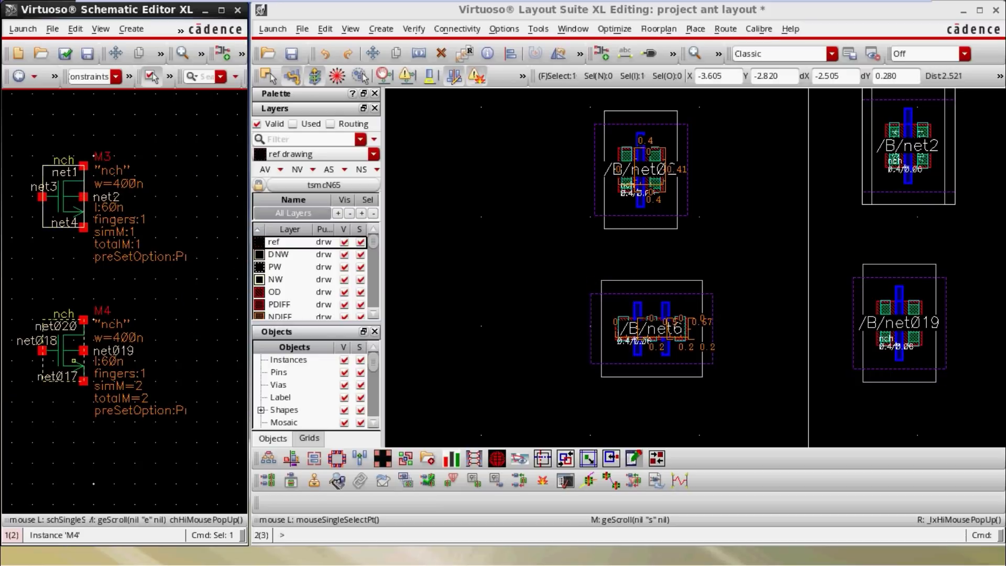
Examine M3's single layout instance beside M4's two separate instances
middle_click(754, 331)
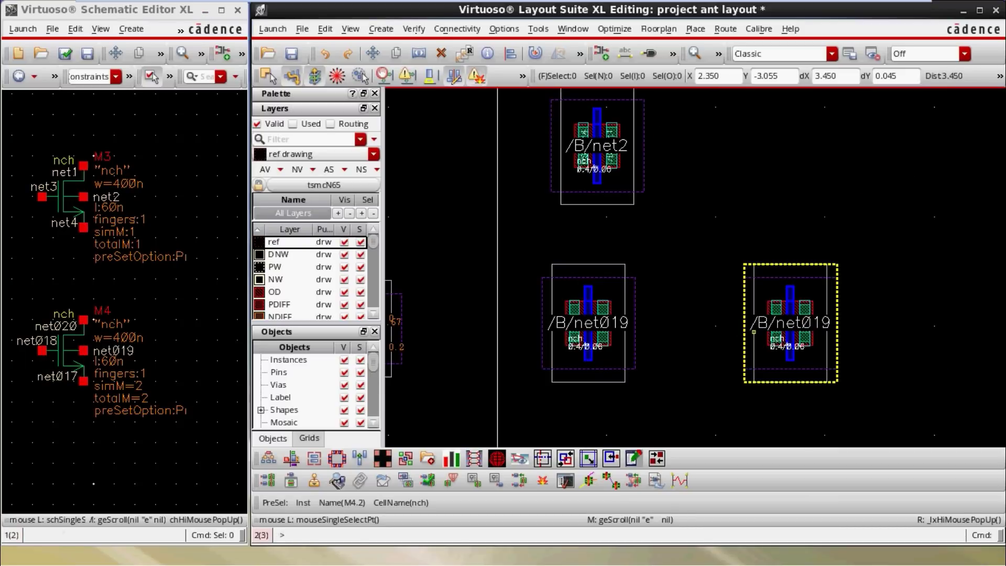
key("Up")
key("Down")
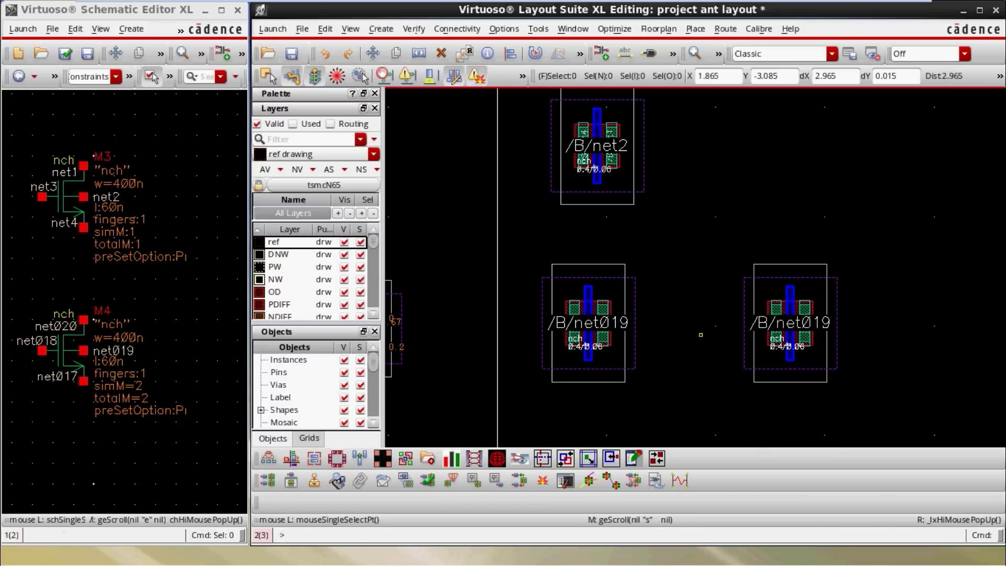
key("Left")
key("Right")
key("Right")
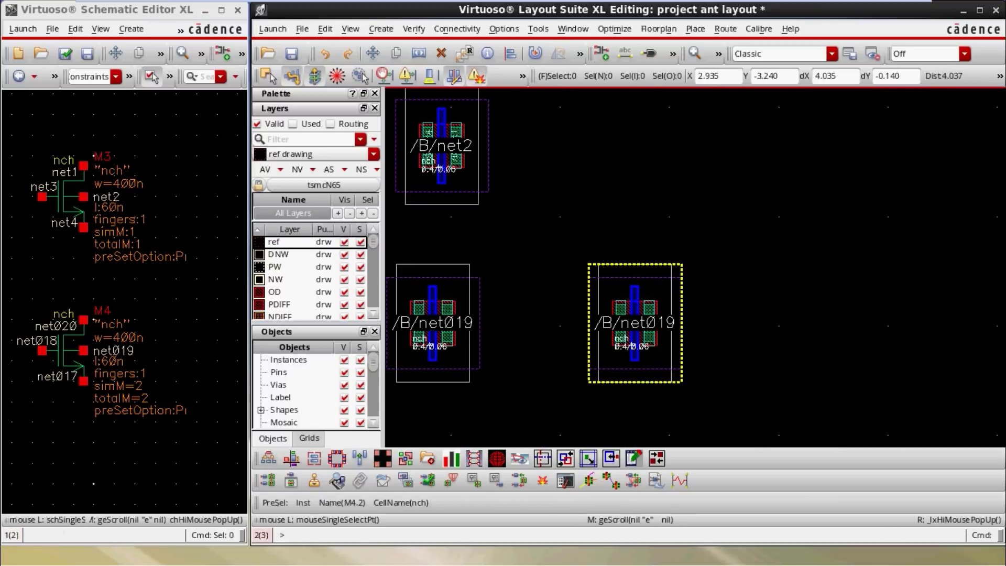
scroll(627, 361, "left", 1, "shift")
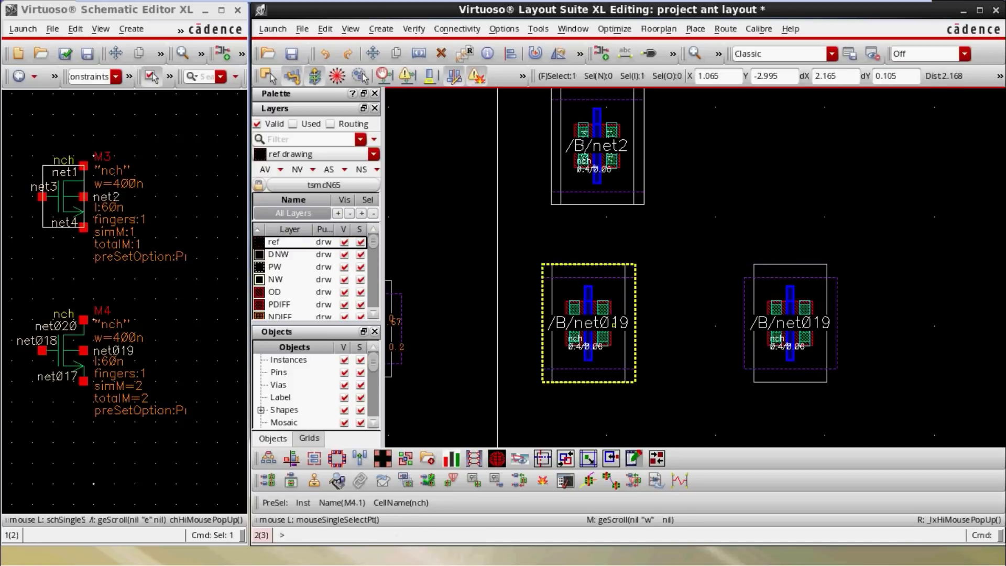
Move M4's two layout instances slightly down together and reposition M3 just above the first of them
left_click(588, 322)
left_click_drag(656, 399, 516, 425)
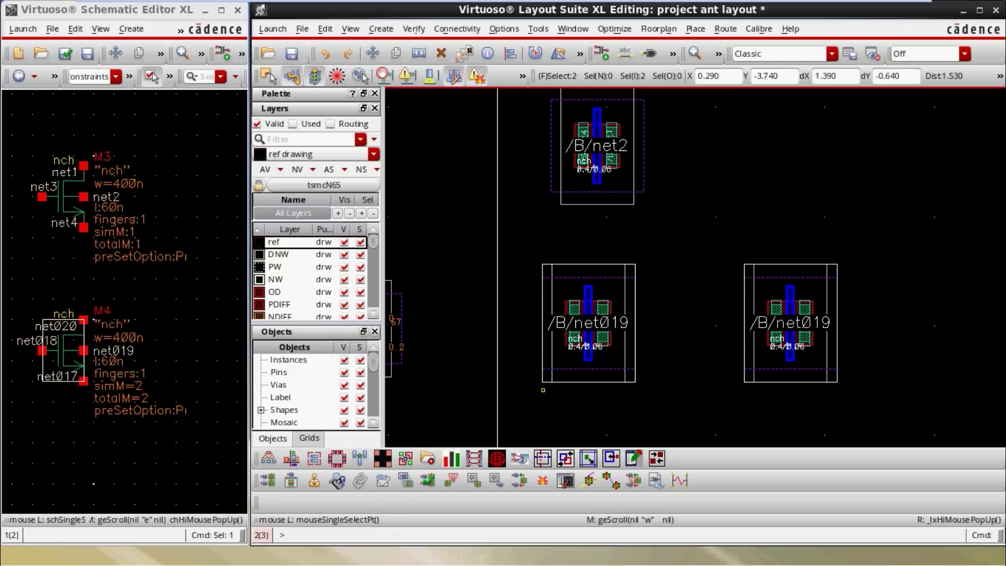
left_click_drag(573, 353, 564, 377)
left_click_drag(600, 159, 596, 219)
left_click(587, 210)
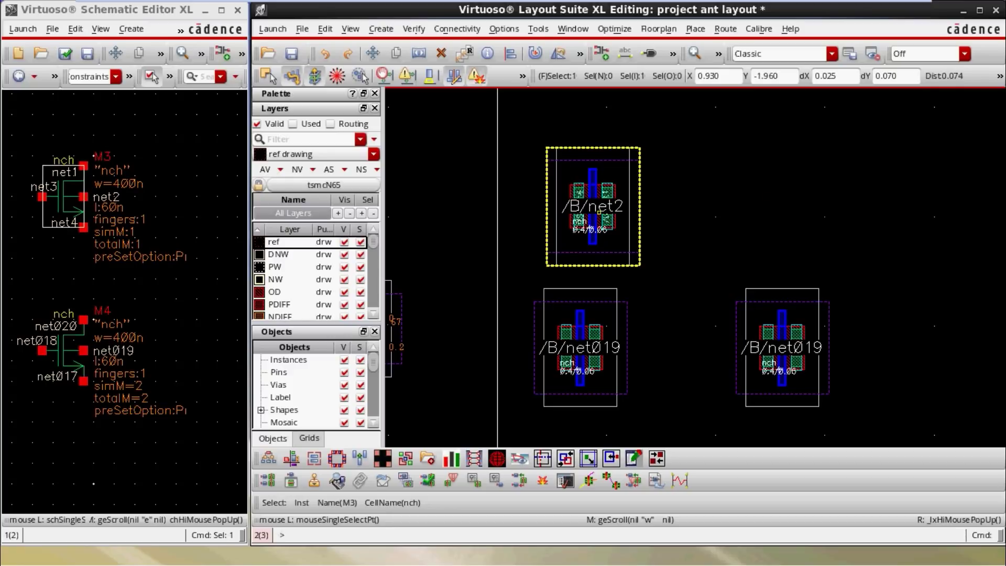
key("m")
left_click(592, 203)
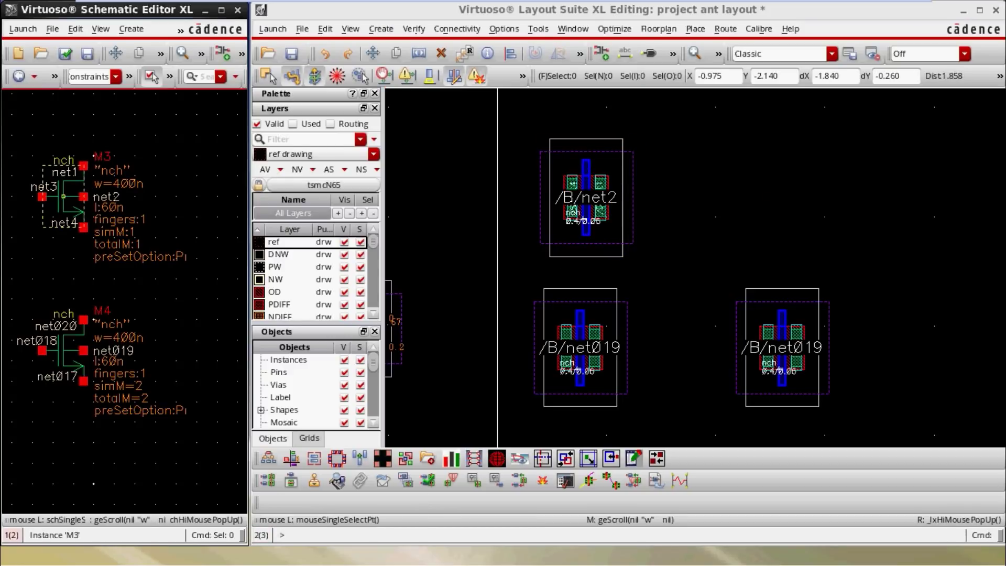
Review M3's total width and multiplier in its schematic object properties and close them with the values as they are
key("q")
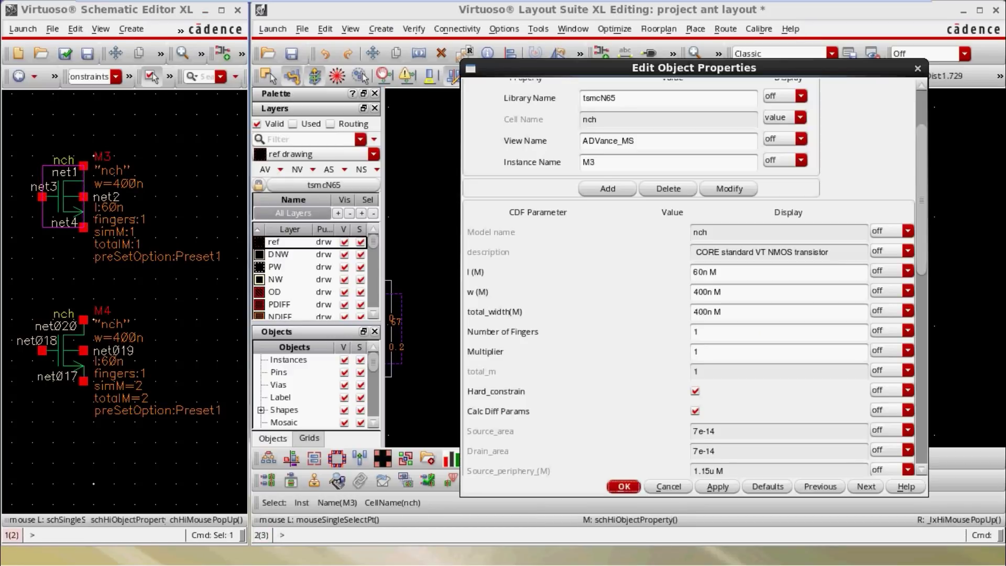
left_click_drag(733, 313, 691, 312)
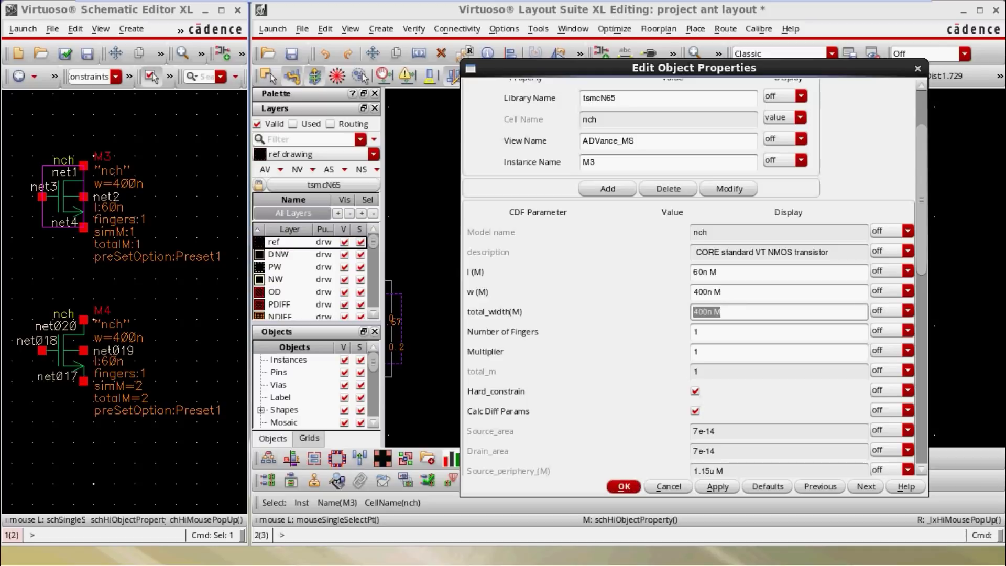
left_click(697, 351)
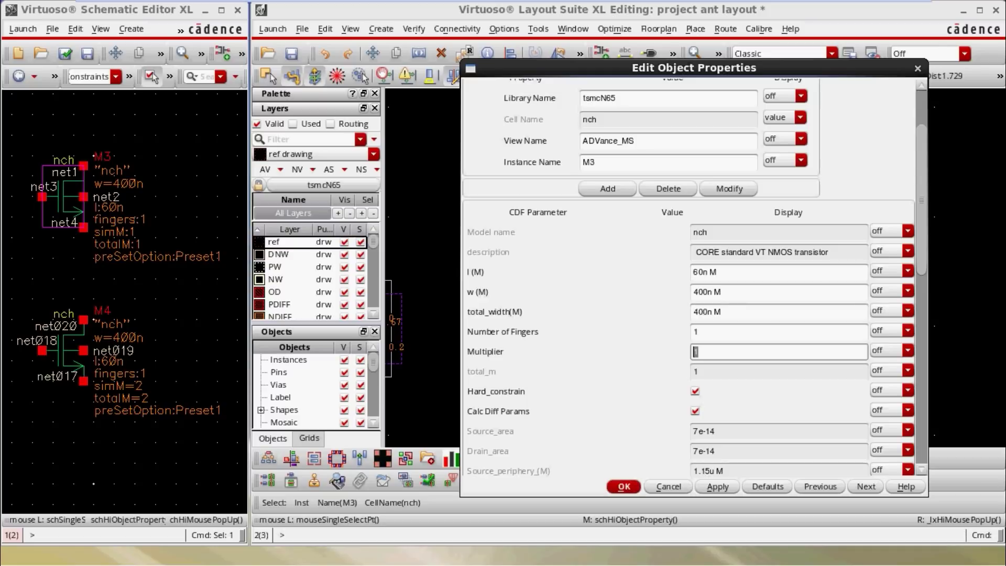
left_click(623, 487)
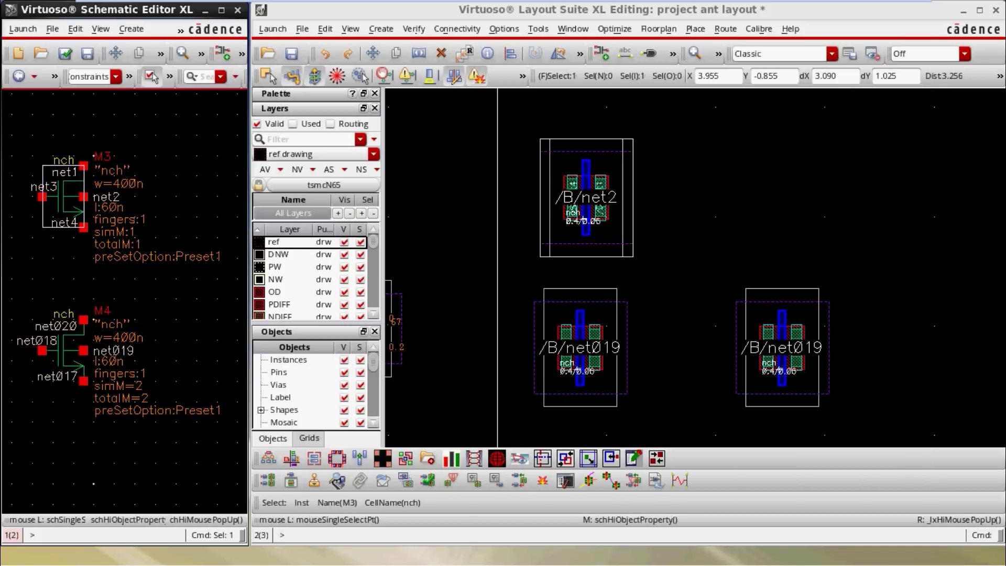
Check M3's total width and total_m in its layout instance properties, close them, and view its gate up close
key("q")
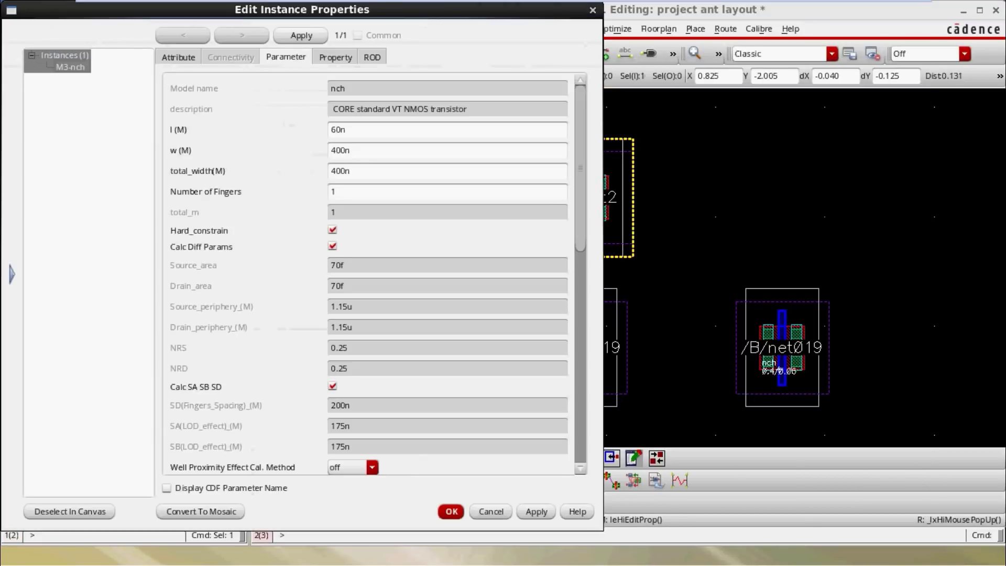
left_click_drag(363, 171, 329, 171)
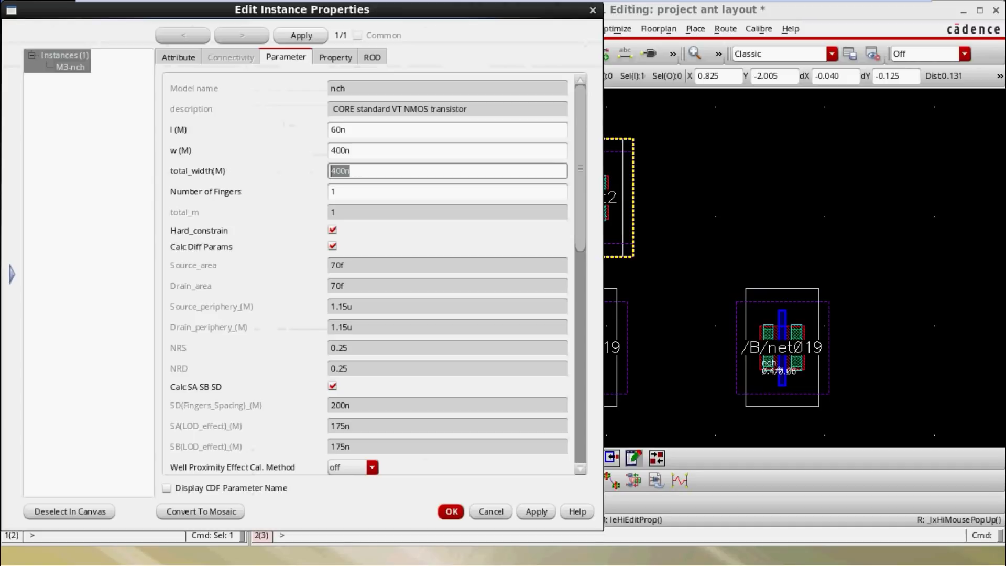
left_click_drag(338, 212, 330, 212)
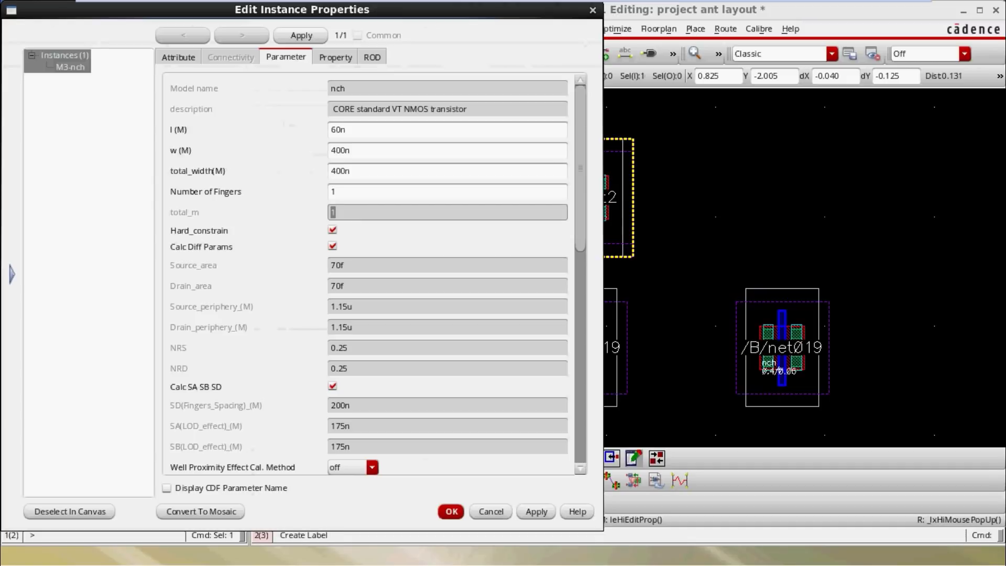
left_click(592, 10)
scroll(606, 173, "up", 3, "ctrl")
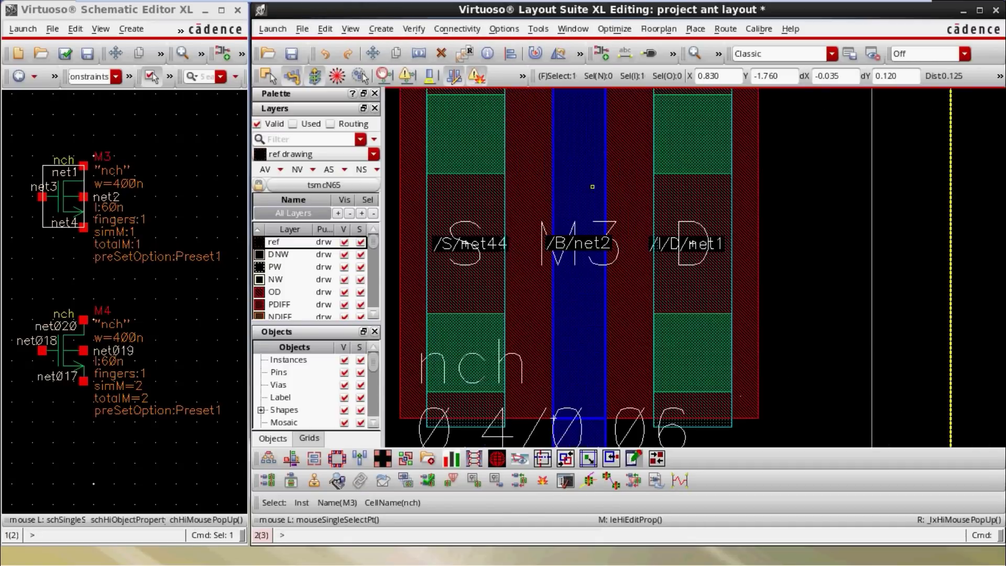
Measure M3's width in the layout with a vertical ruler beside its gate, from the upper to the lower edge of the diffusion
scroll(606, 173, "down", 3, "ctrl")
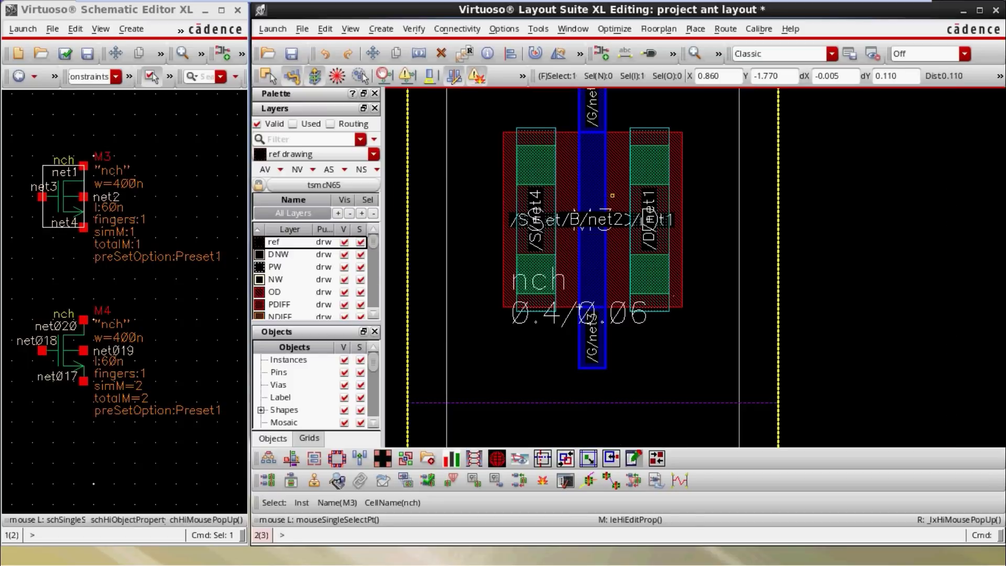
key("k")
left_click(619, 132)
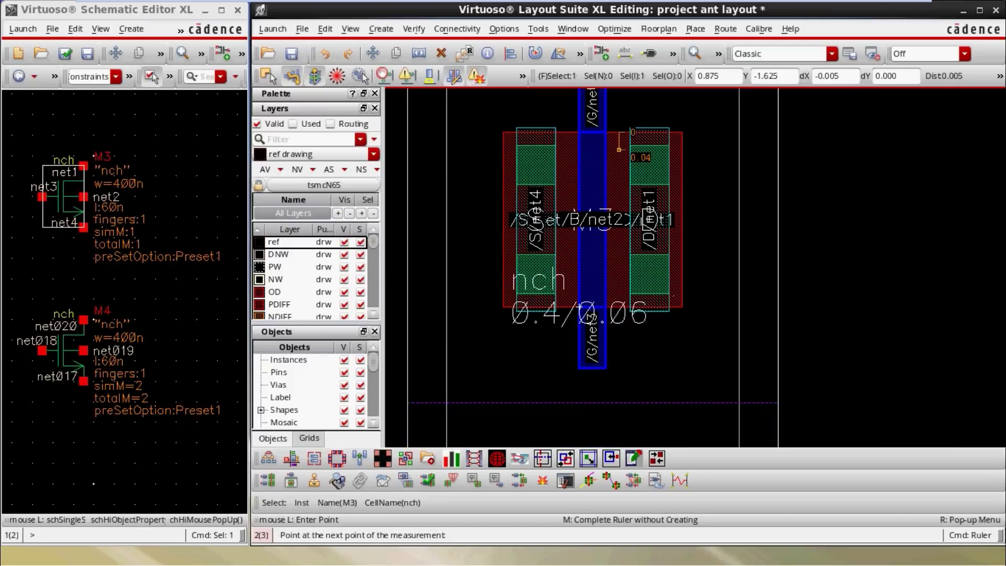
left_click(618, 306)
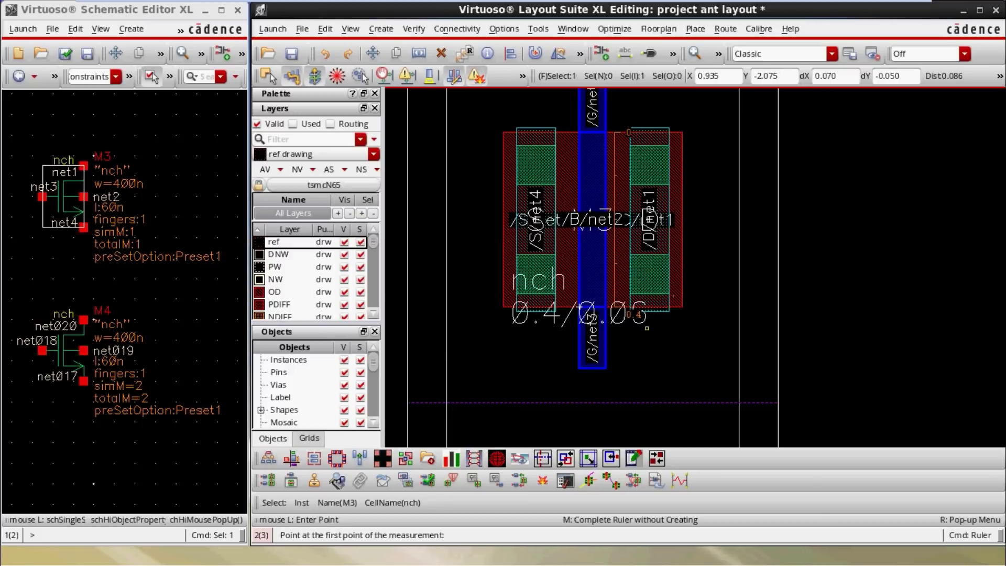
scroll(587, 205, "down", 4, "ctrl")
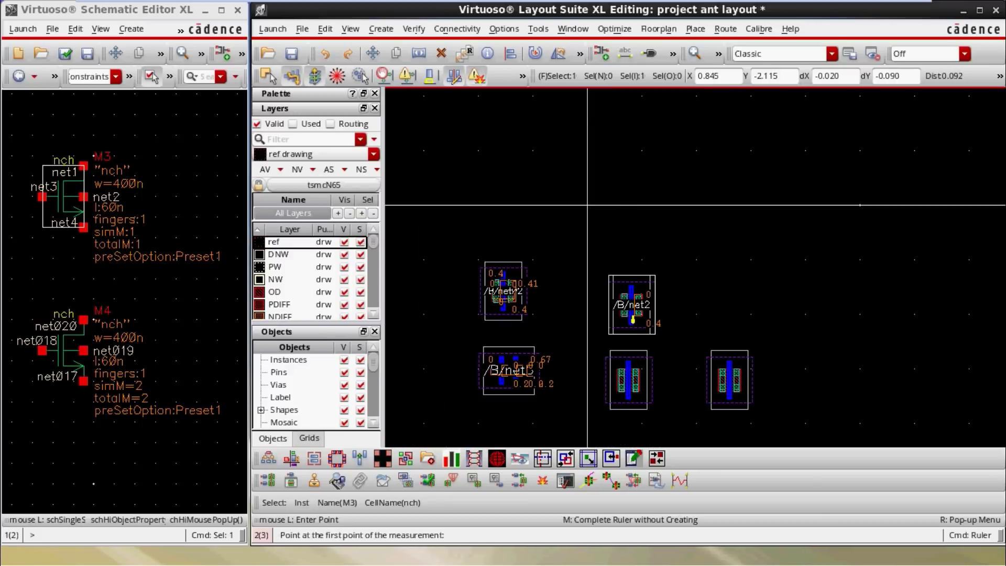
scroll(633, 319, "down", 1)
scroll(638, 290, "up", 1, "ctrl")
key("Escape")
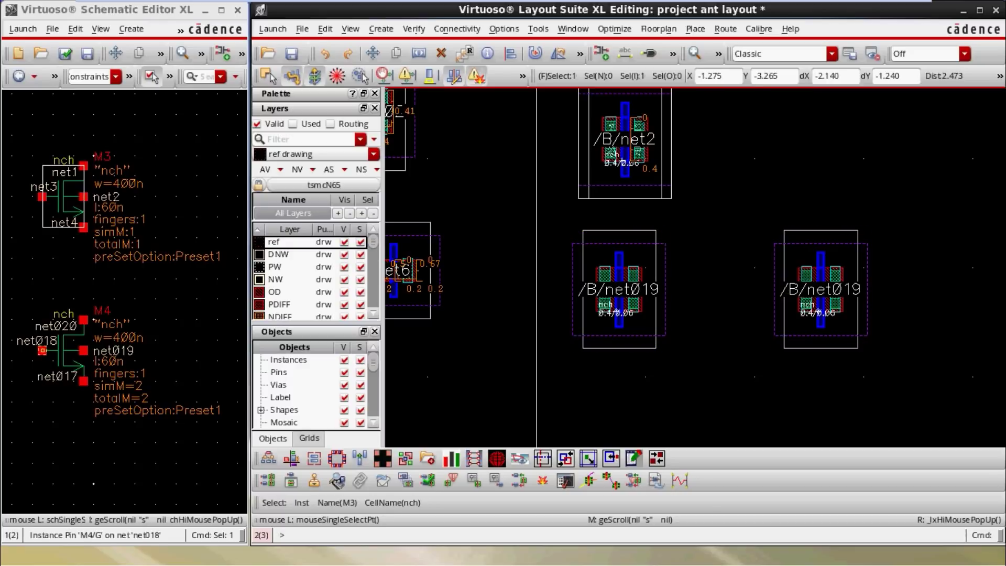
Review M4's total width and multiplier in its schematic object properties and close them with the values as they are
left_click(63, 350)
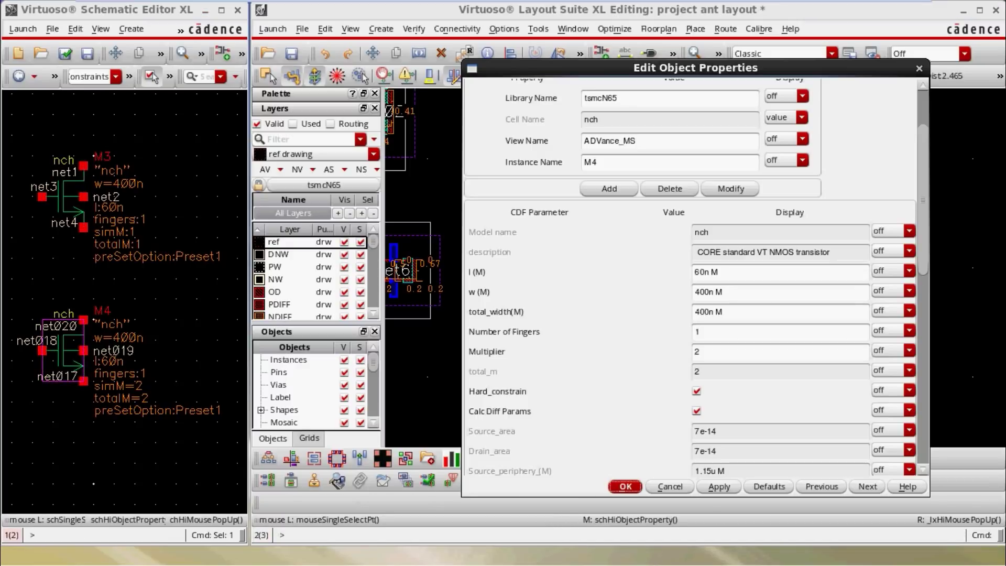
left_click_drag(732, 313, 692, 312)
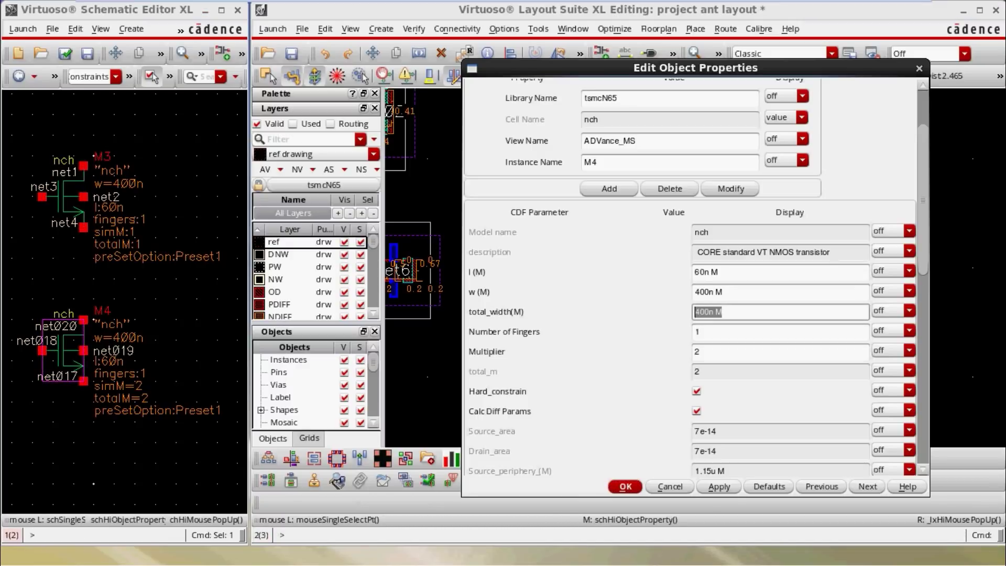
left_click_drag(718, 352, 693, 353)
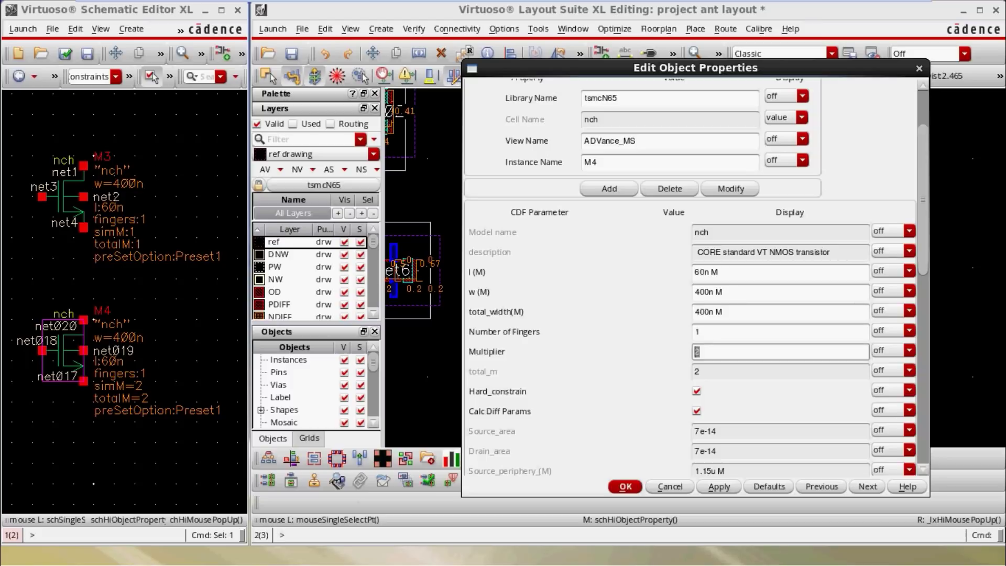
left_click(919, 68)
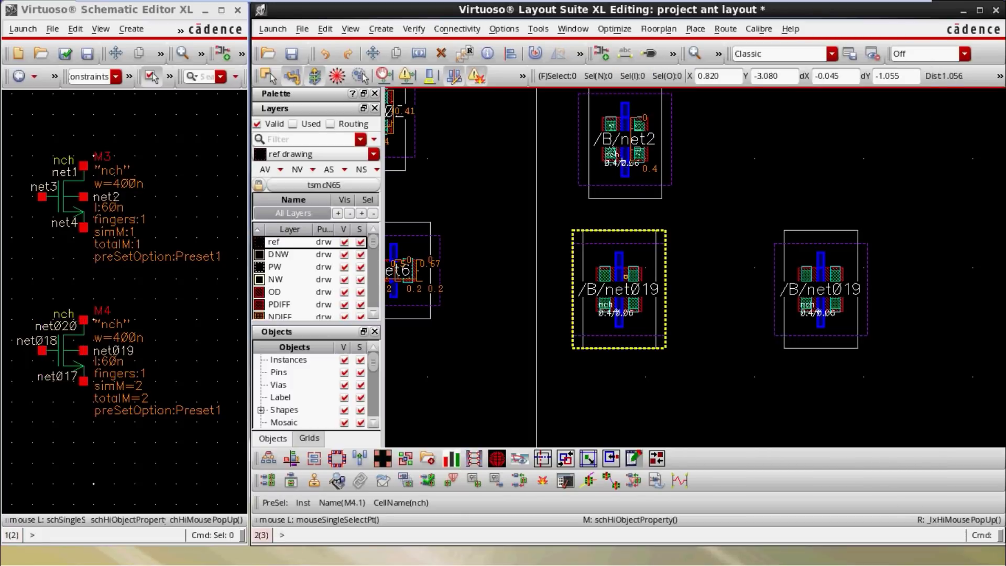
Measure the width of M4's first layout instance with a vertical ruler along its gate across the diffusion
scroll(625, 276, "up", 2, "ctrl")
key("k")
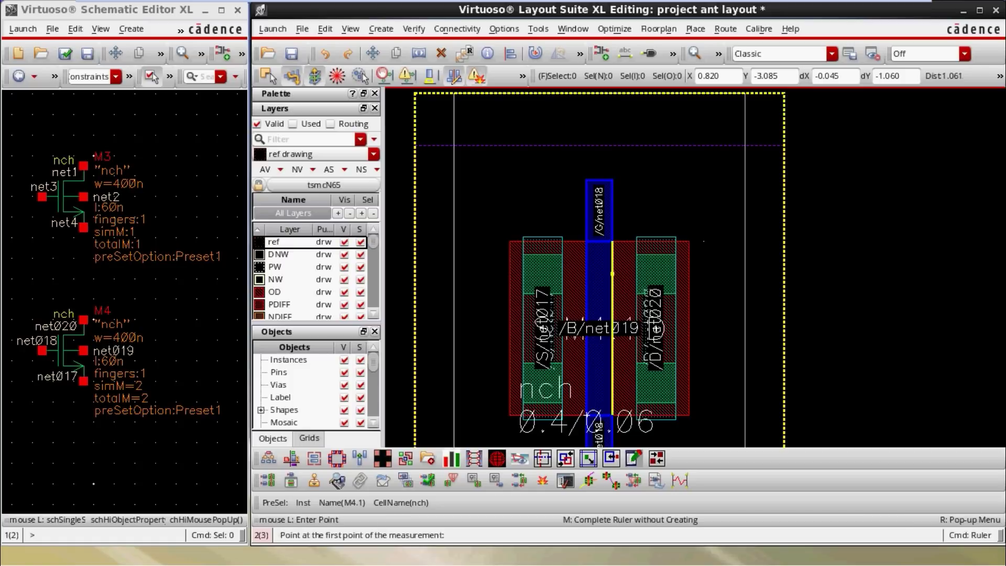
left_click(603, 242)
left_click(603, 416)
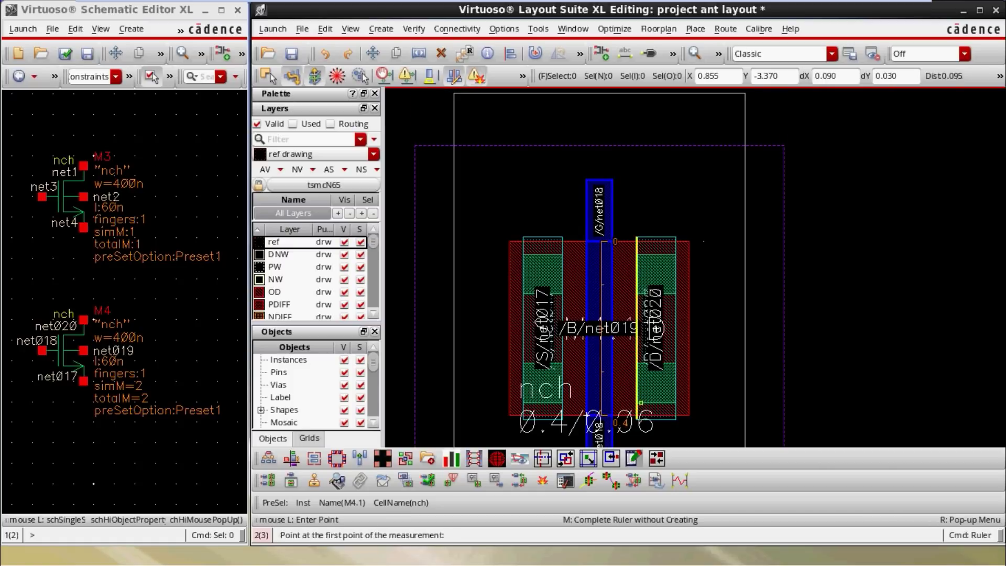
Measure the width of M4's second layout instance with a vertical ruler along its gate and end the ruler command
scroll(549, 346, "down", 2, "ctrl")
scroll(783, 324, "up", 2, "ctrl")
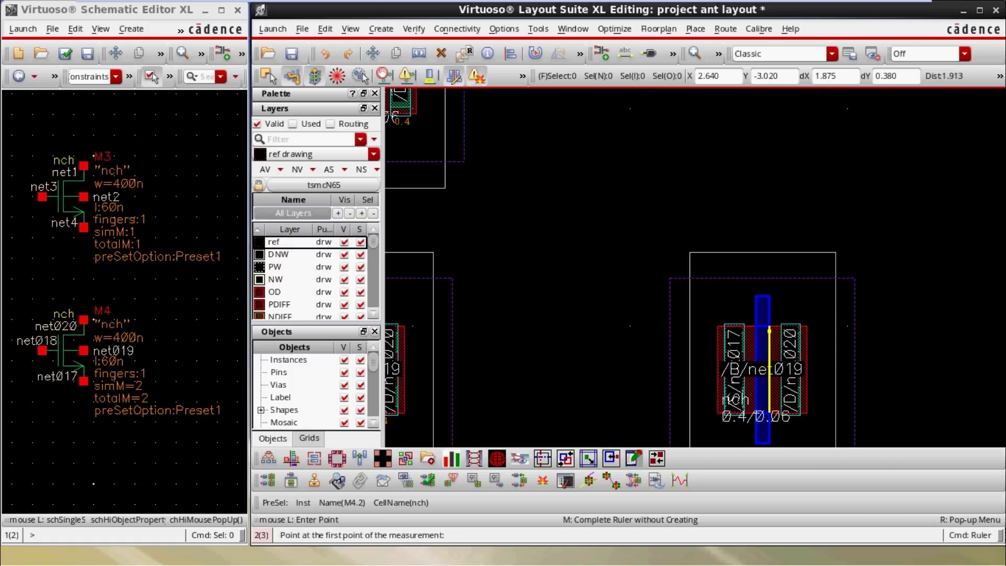
left_click(781, 325)
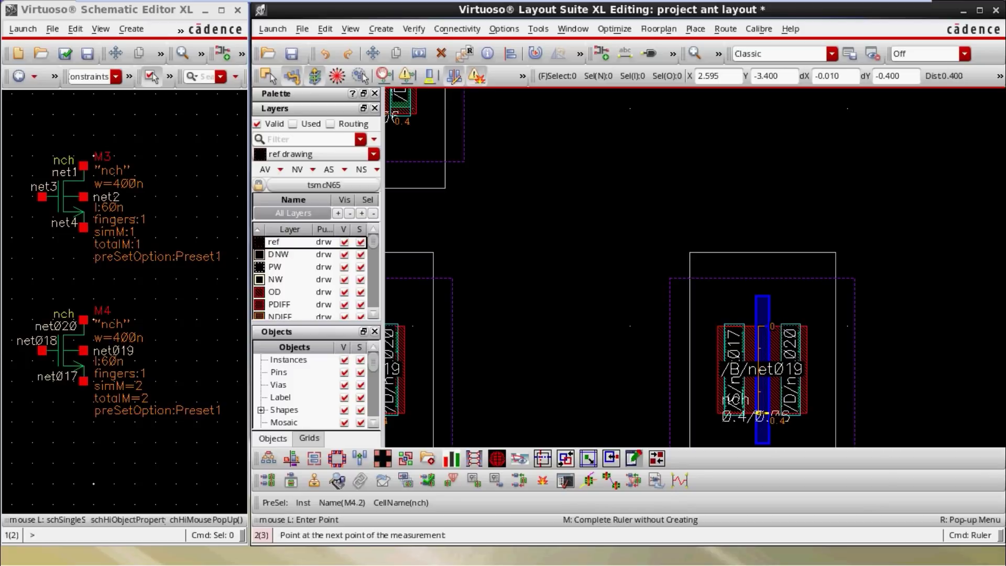
scroll(760, 367, "down", 2, "ctrl")
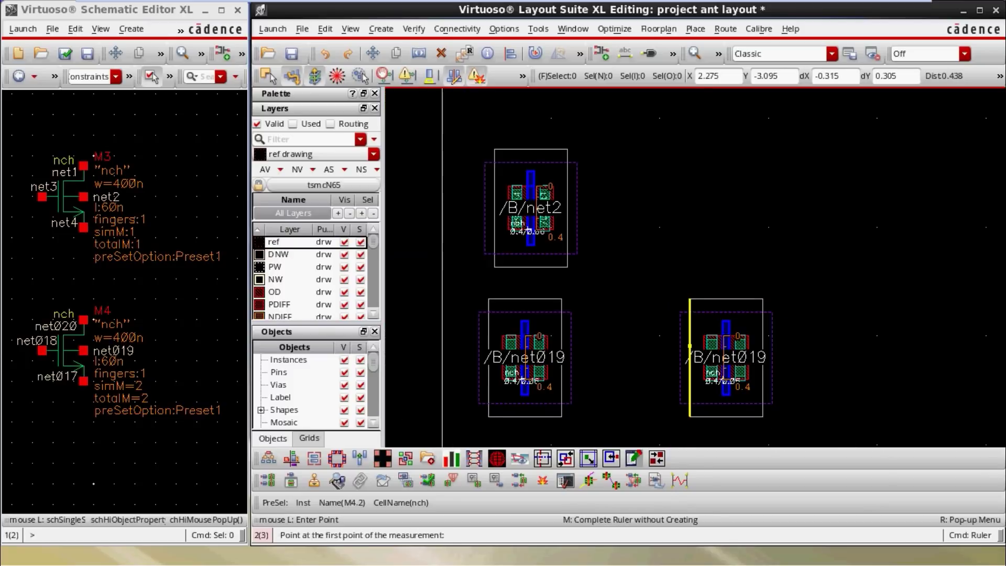
key("Escape")
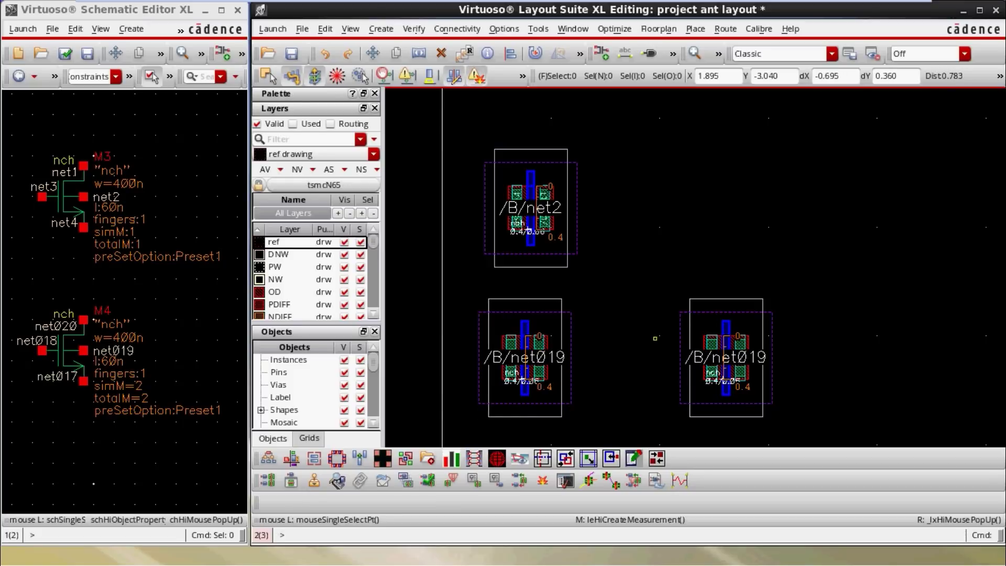
Move M4's second layout instance together with its ruler closer to the first M4 instance
left_click_drag(781, 282, 632, 431)
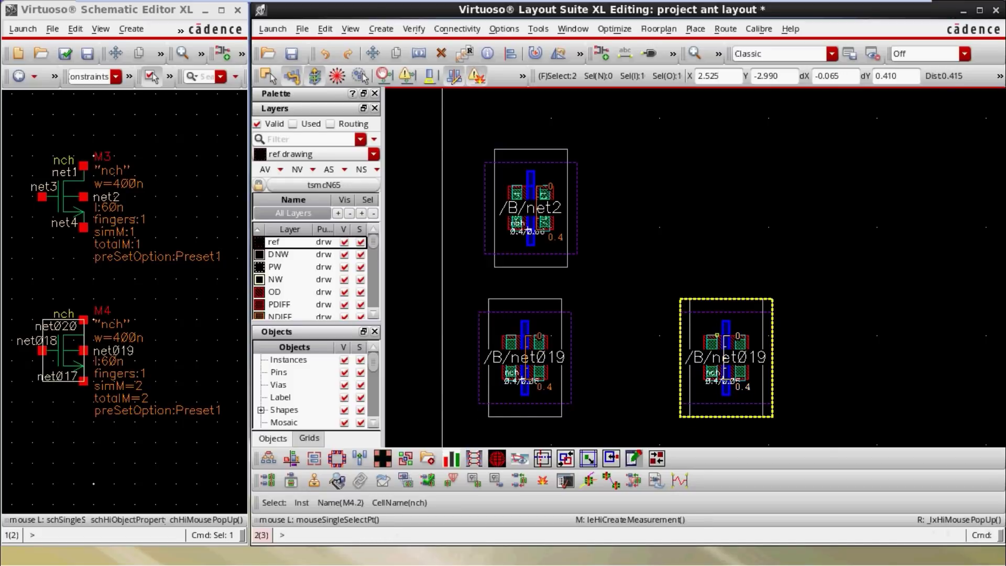
key("m")
left_click(608, 362)
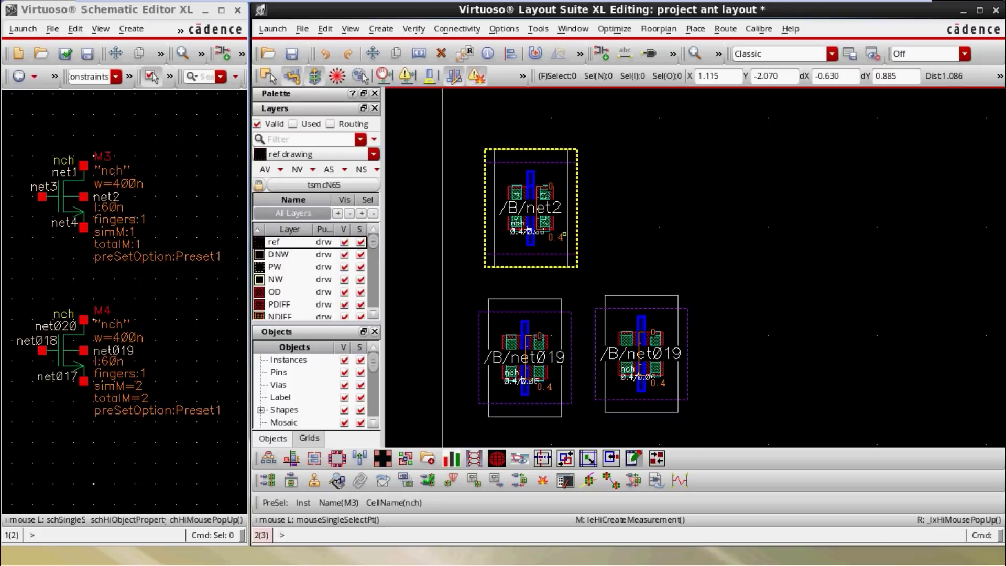
Compare the layouts of M1 and M2 with the measured M3 and M4 instances
key("Left")
key("Left")
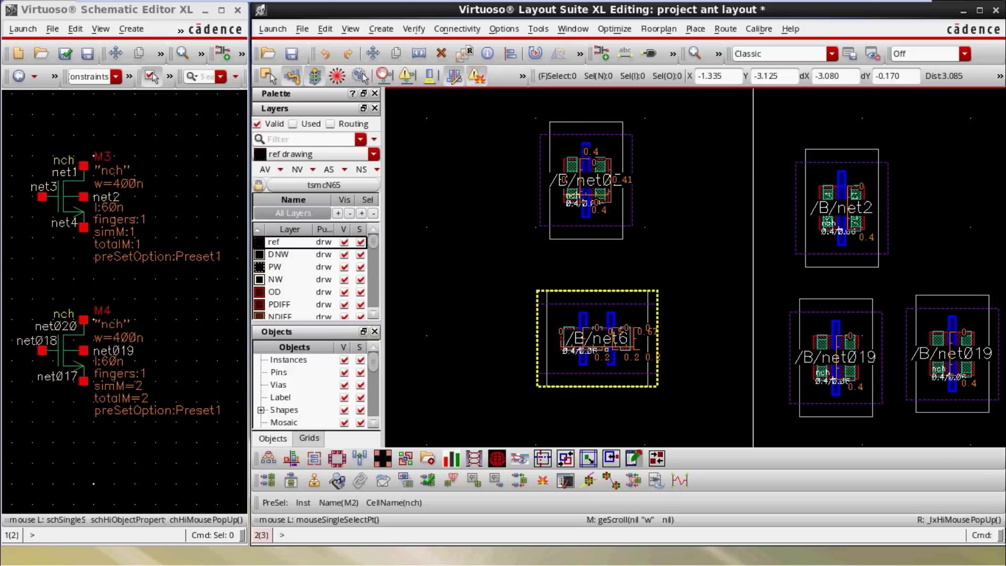
key("Right")
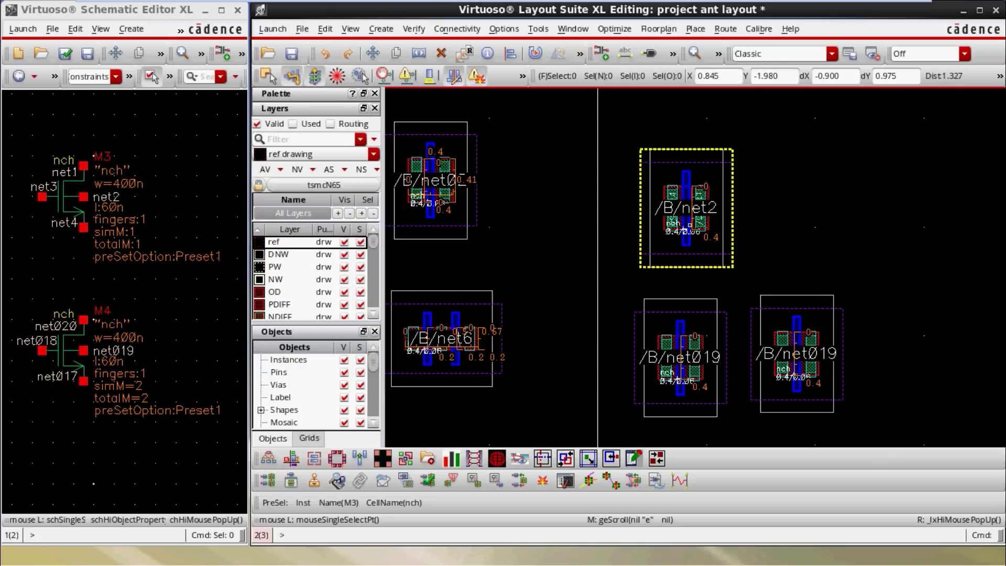
left_click(689, 225)
left_click(754, 227)
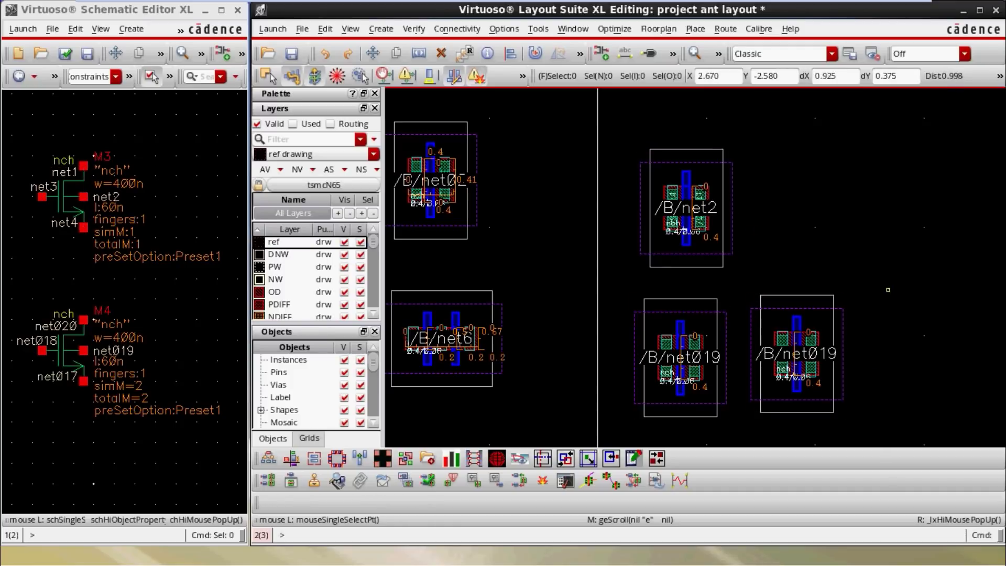
Select M4 and M3 in turn in the schematic to highlight their matching layout instances, and clear the selection
left_click(156, 401)
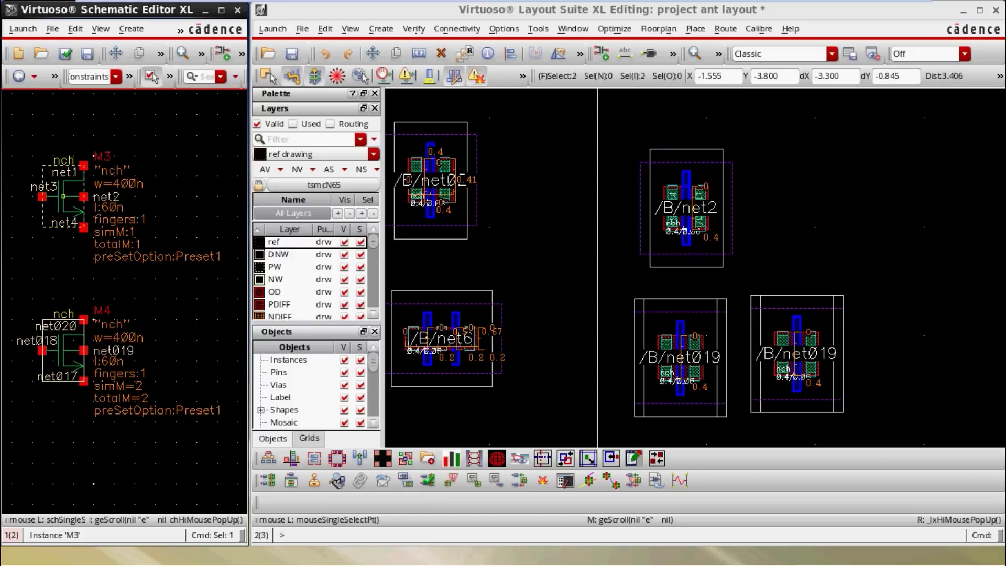
left_click(64, 197)
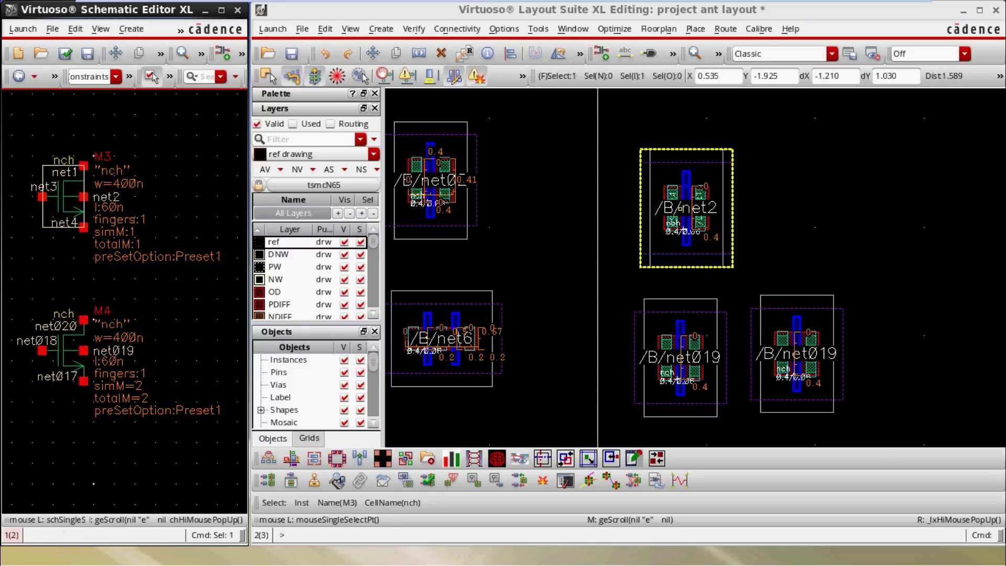
left_click(808, 249)
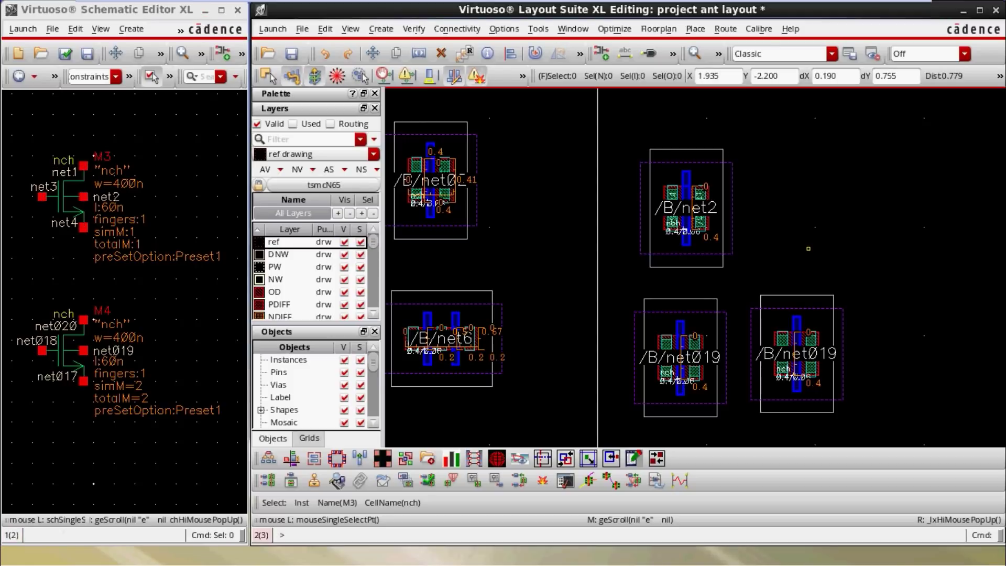